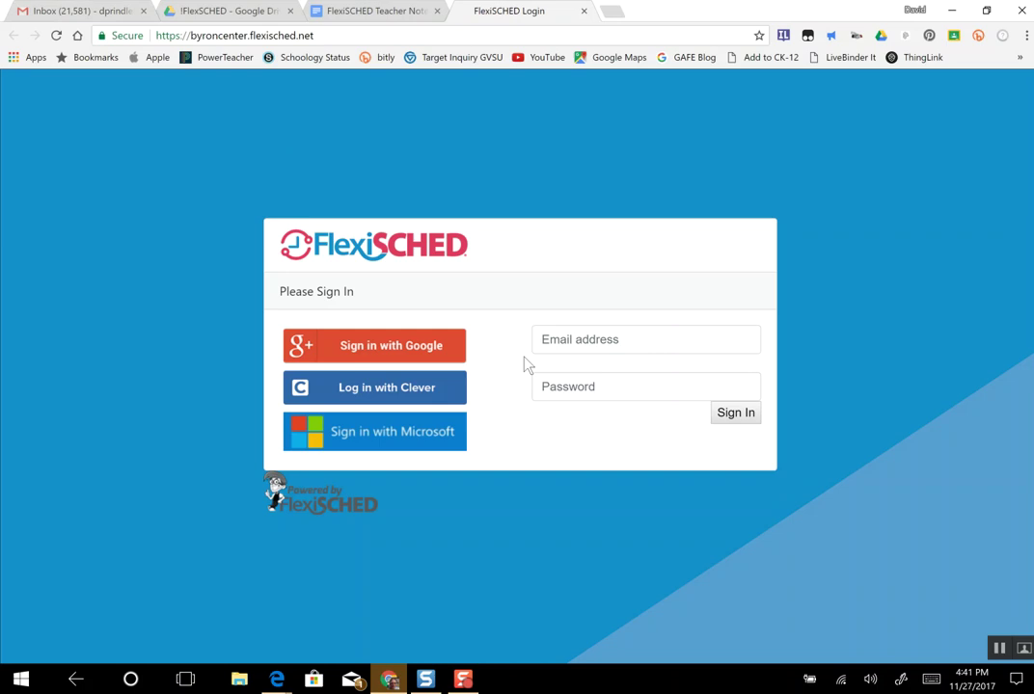
Step: Sign in with Google and open the teacher's own flex offering for editing from the Tuesday 11/21 plan
left_click(378, 349)
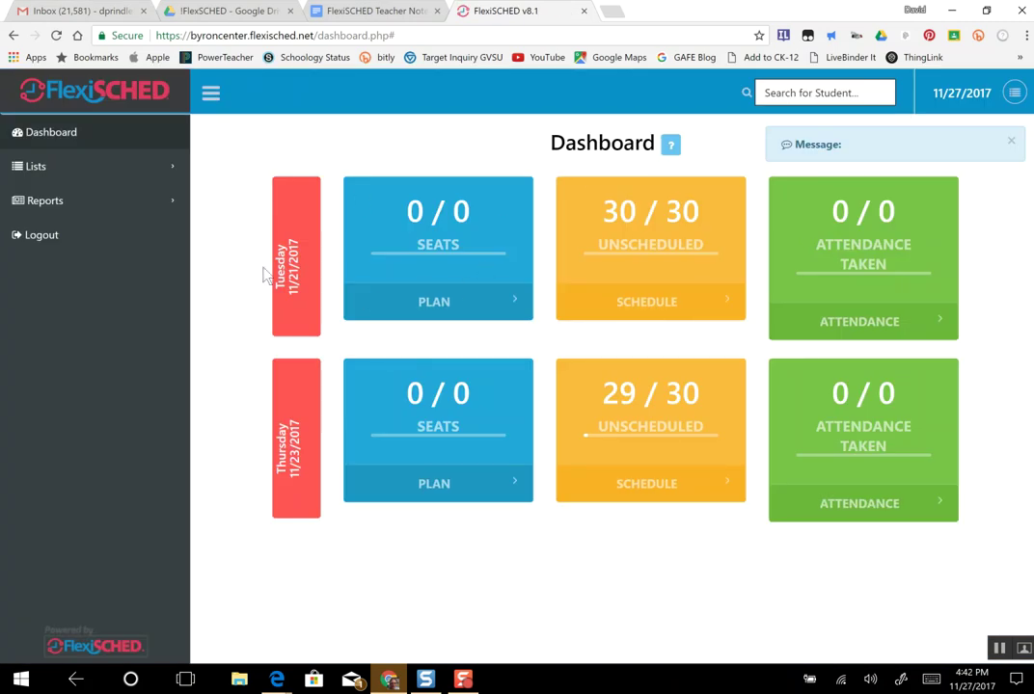
left_click(437, 305)
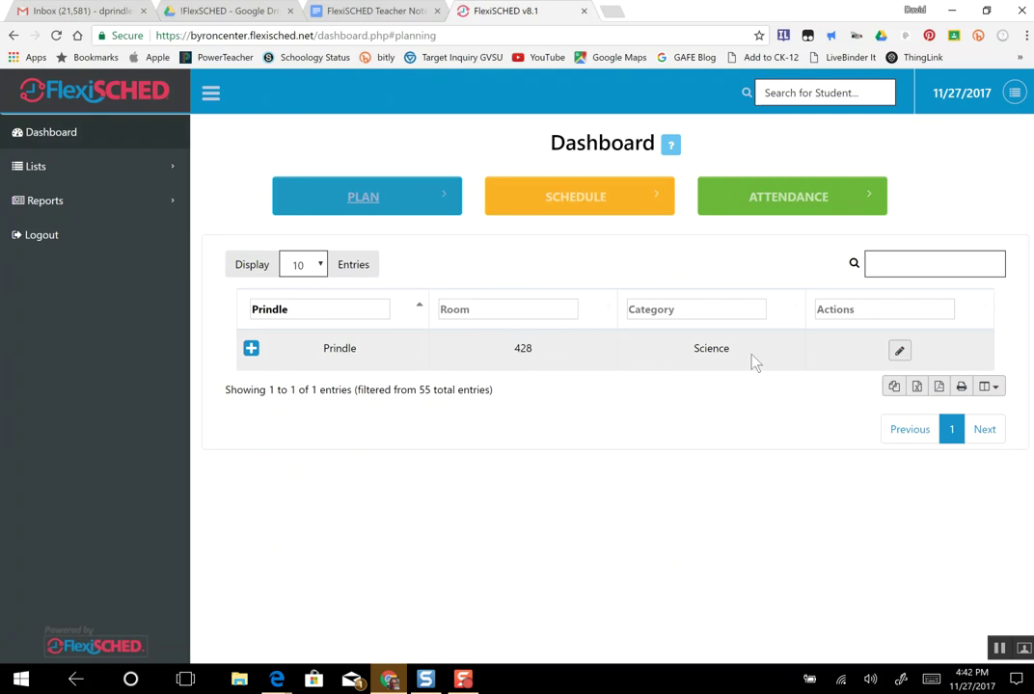
left_click(899, 353)
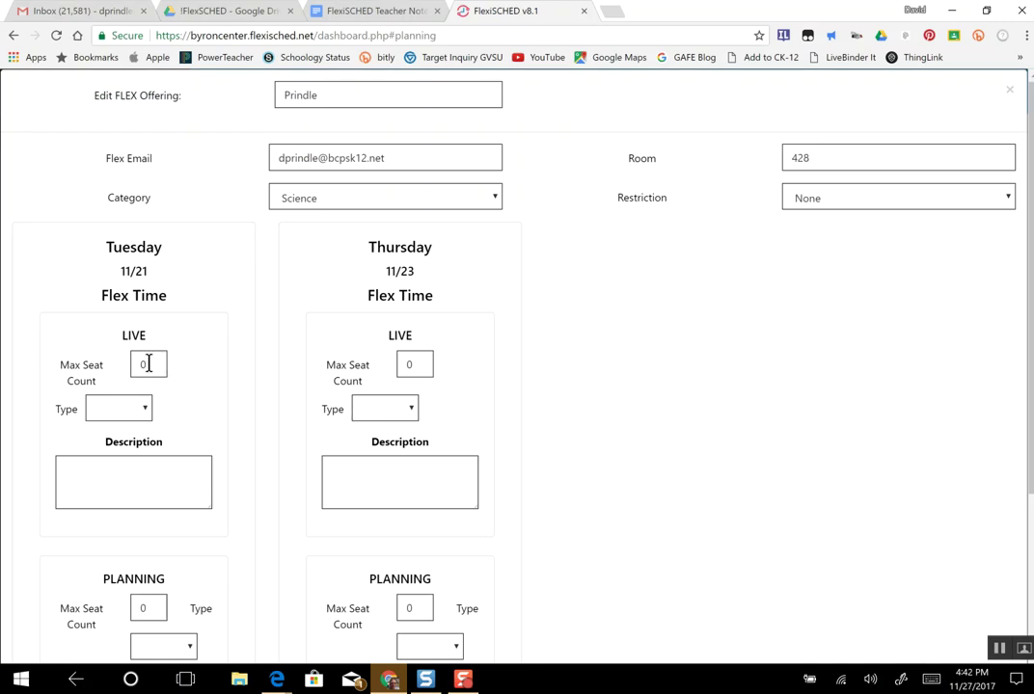
Step: Set up the Tuesday 11/21 live session with 3 seats, type Intervention and the description "Quiz Make Up"
left_click_drag(149, 364, 138, 364)
type("3")
left_click(144, 410)
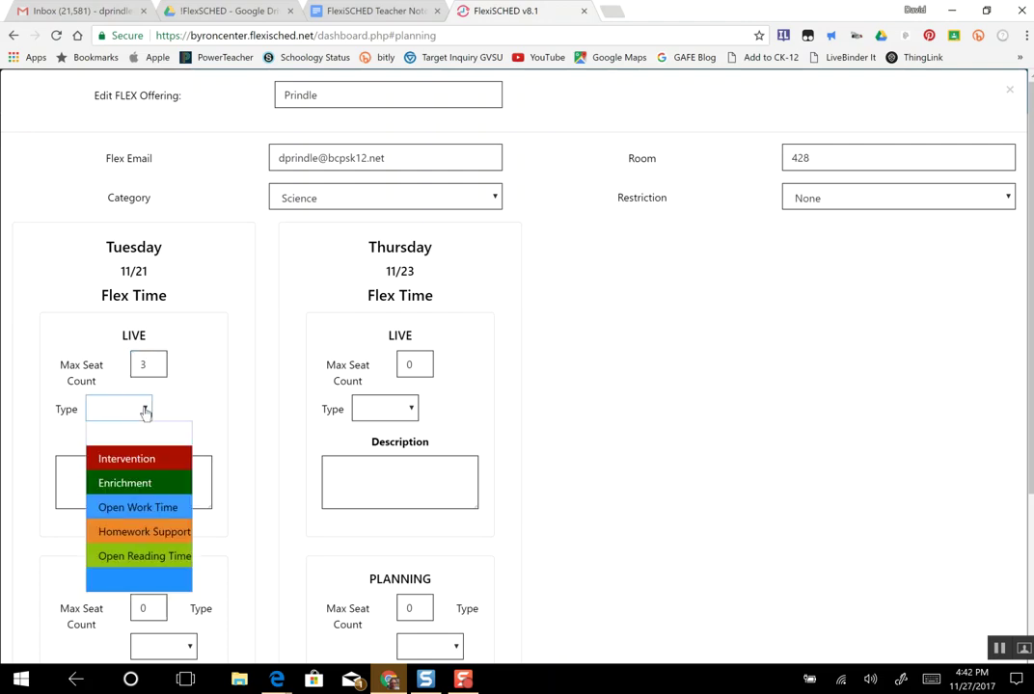
left_click(148, 458)
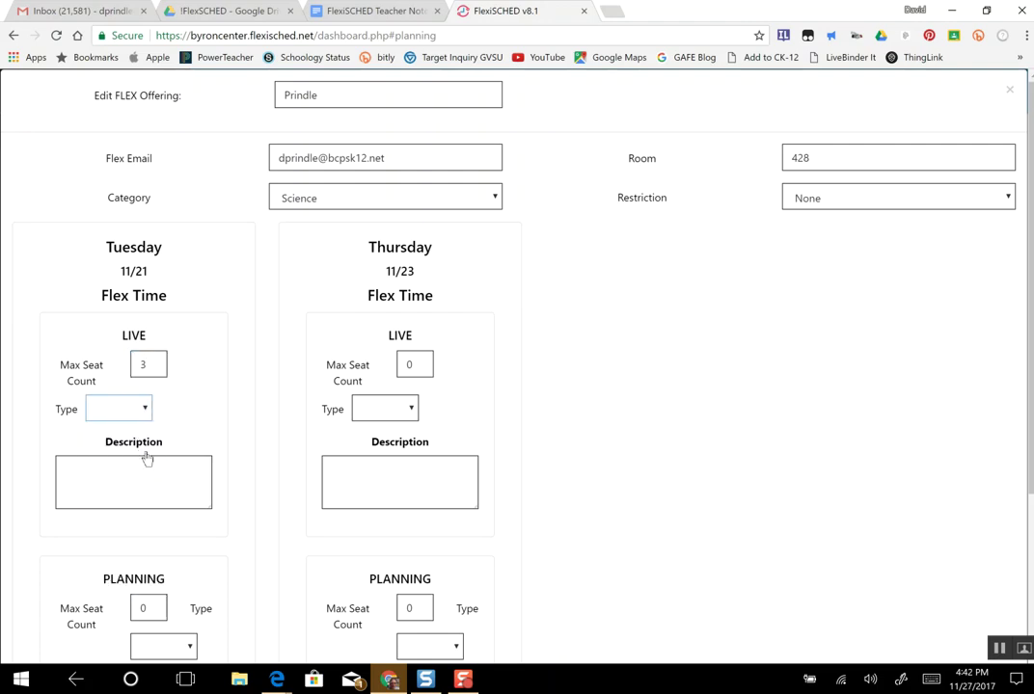
left_click(141, 460)
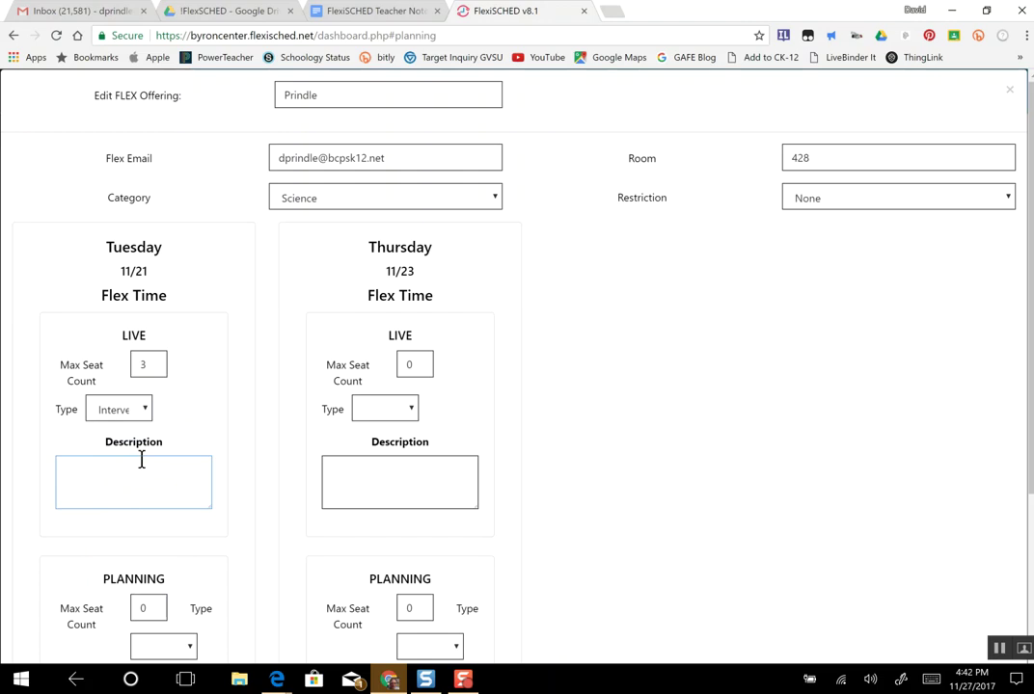
type("Quiz Make UP")
key("BackSpace")
type("p")
Step: Set the Thursday 11/23 live session to 30 seats, type Open Work Time and description "Open Work Time", and save the offering
left_click(421, 367)
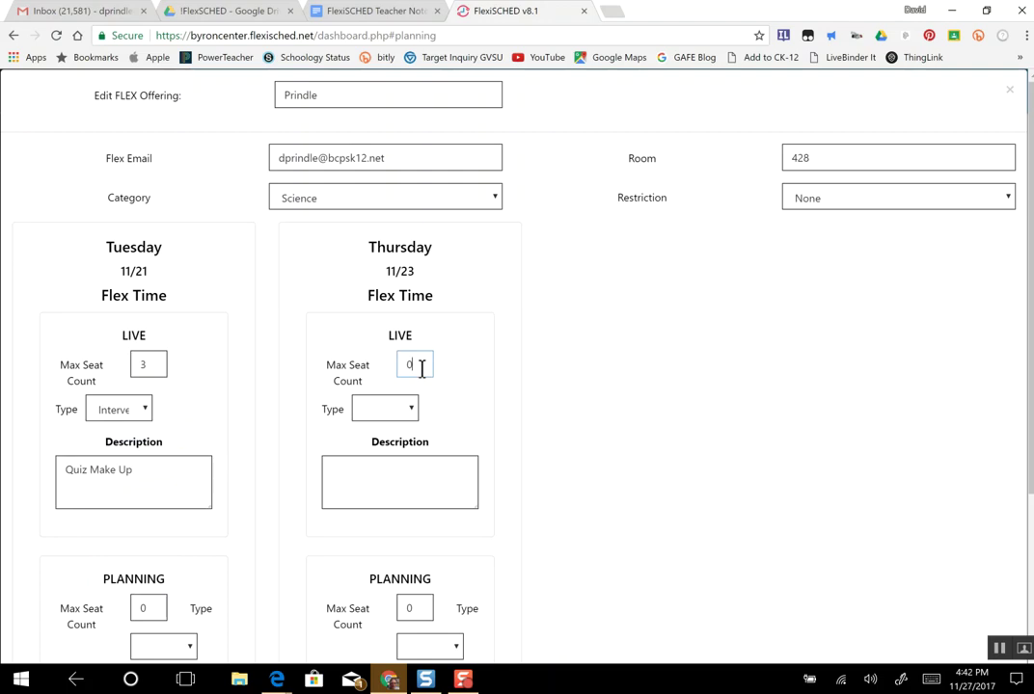
key("BackSpace")
type("30")
left_click(410, 409)
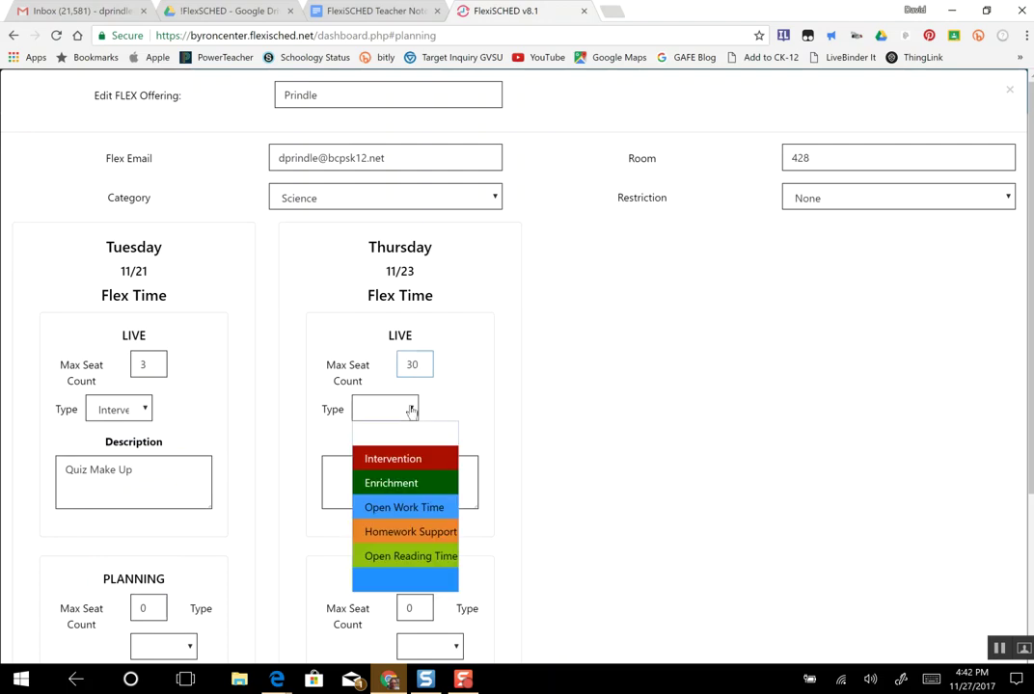
left_click(416, 506)
left_click(425, 478)
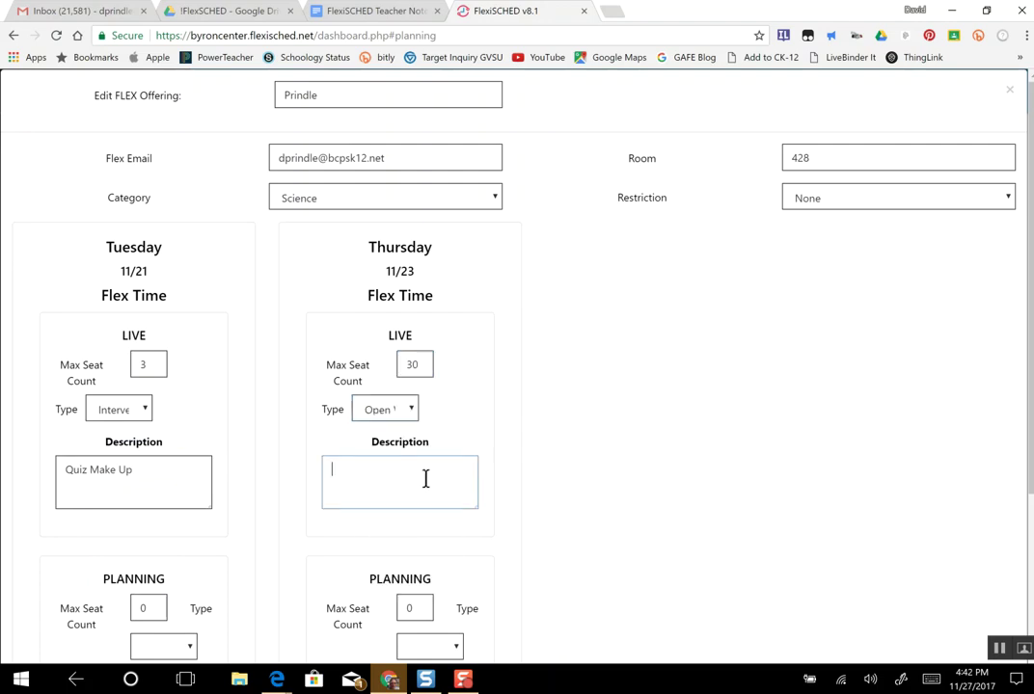
type("Open Work Time")
scroll(774, 454, "down", 3)
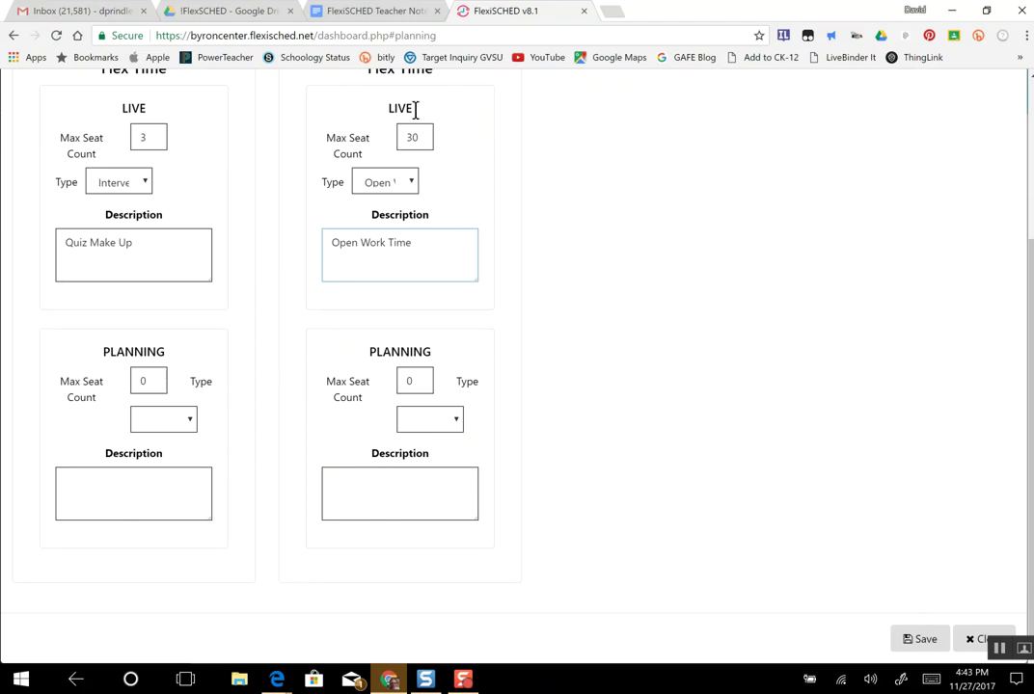
left_click(921, 639)
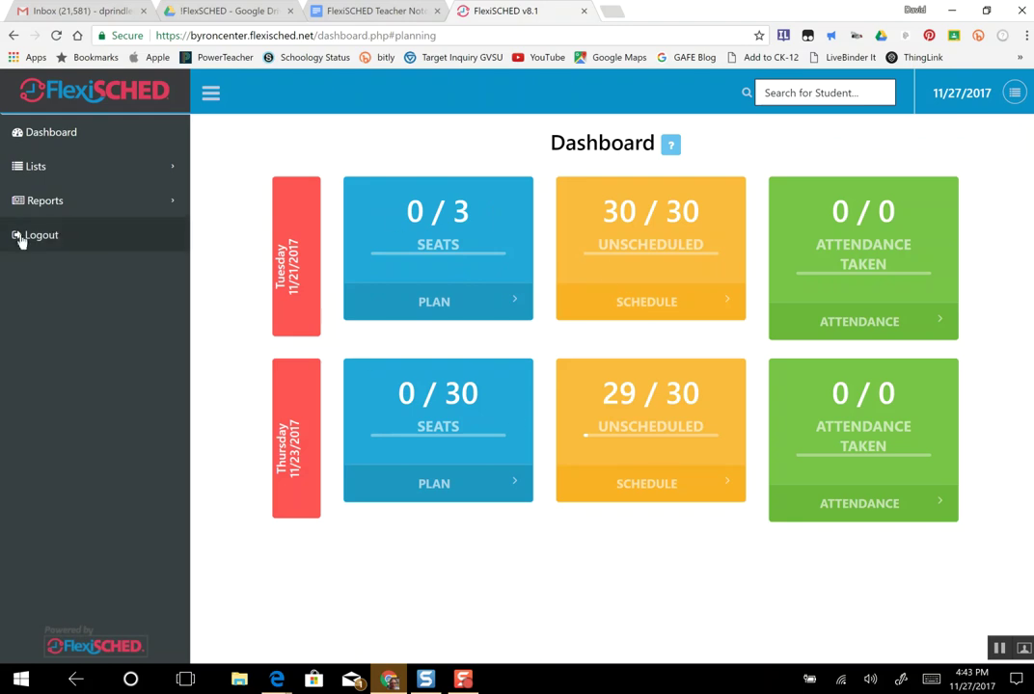
Step: Schedule the second unscheduled student into the Quiz Make Up session on Tuesday 11/21 as a teacher request and save
left_click(644, 301)
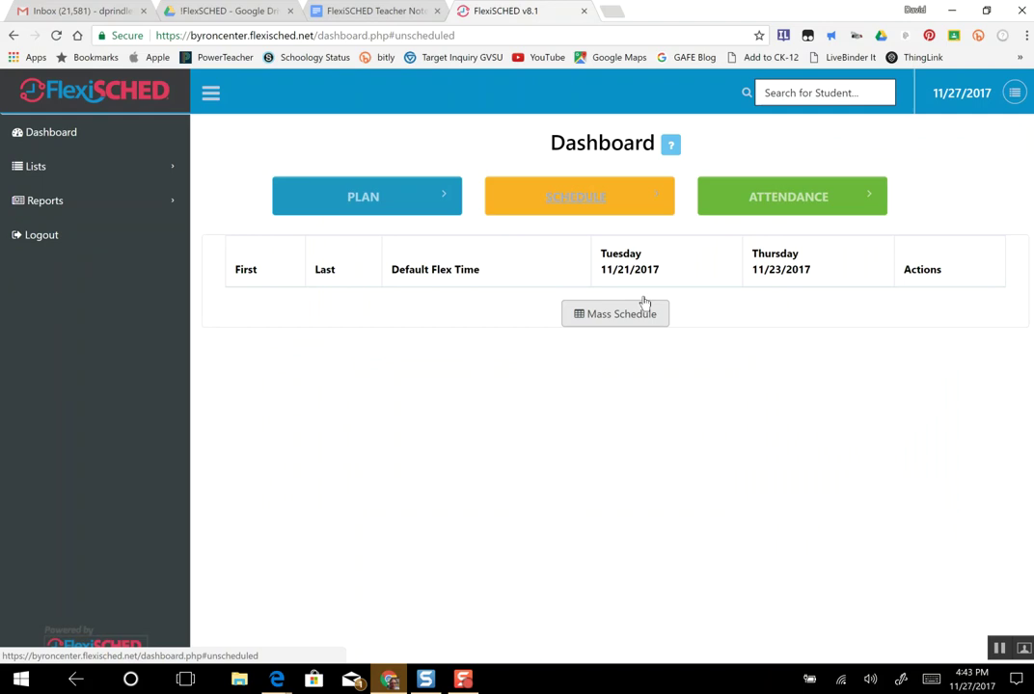
left_click(644, 302)
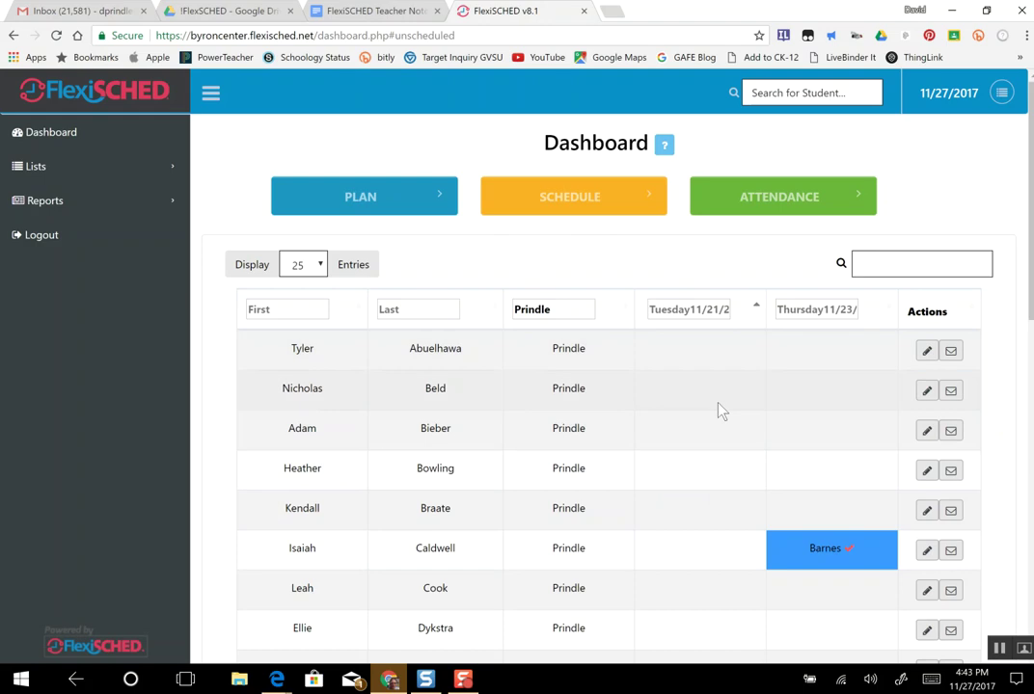
left_click(927, 390)
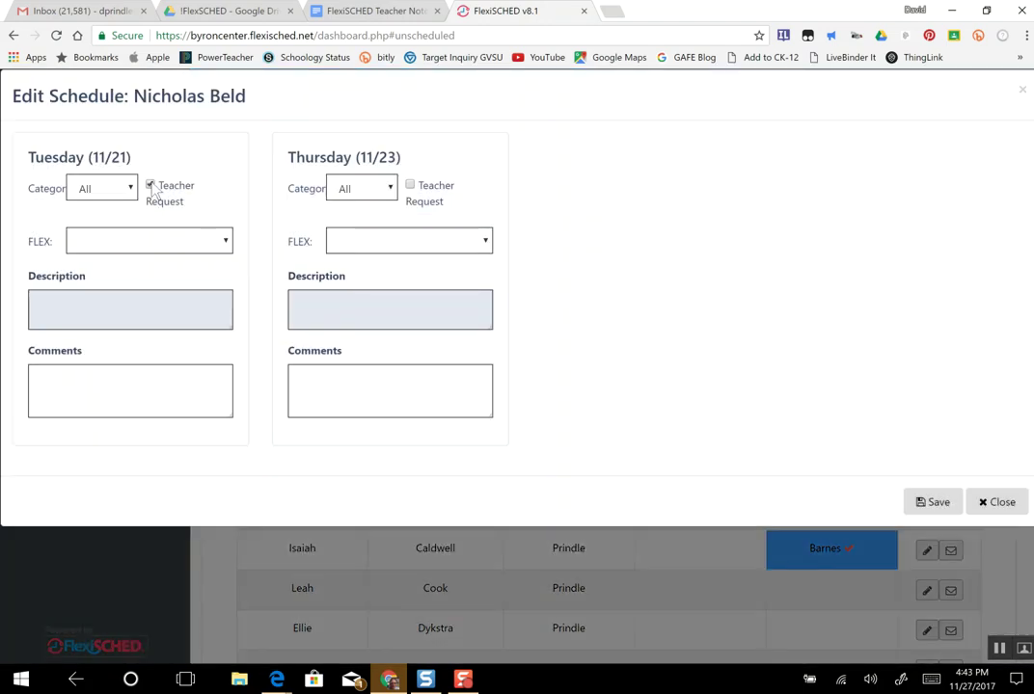
left_click(150, 185)
left_click(222, 245)
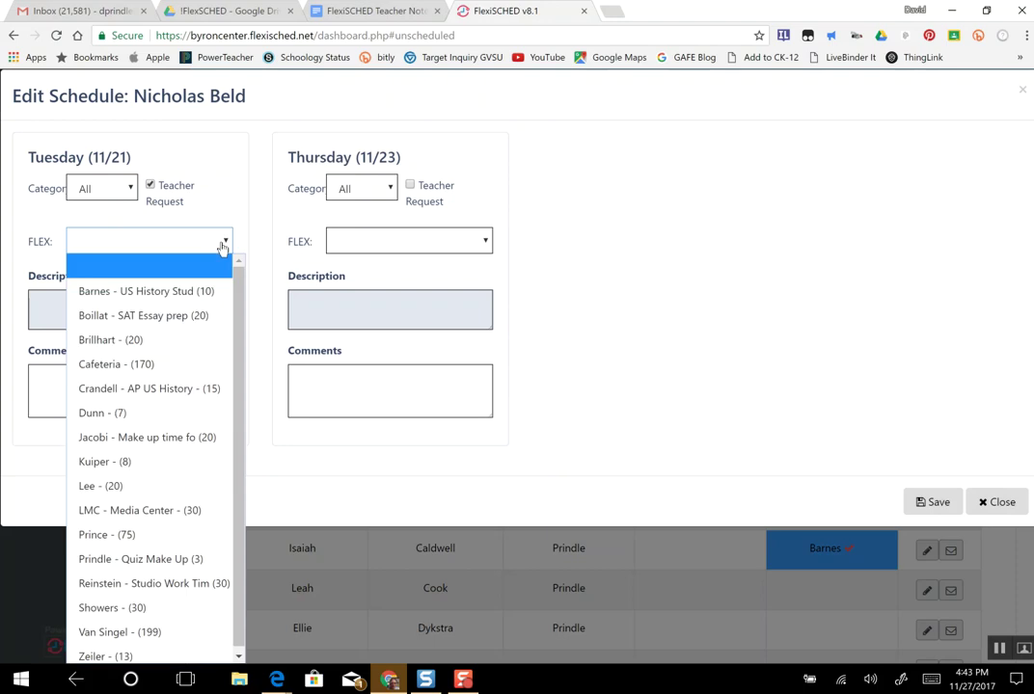
left_click(104, 559)
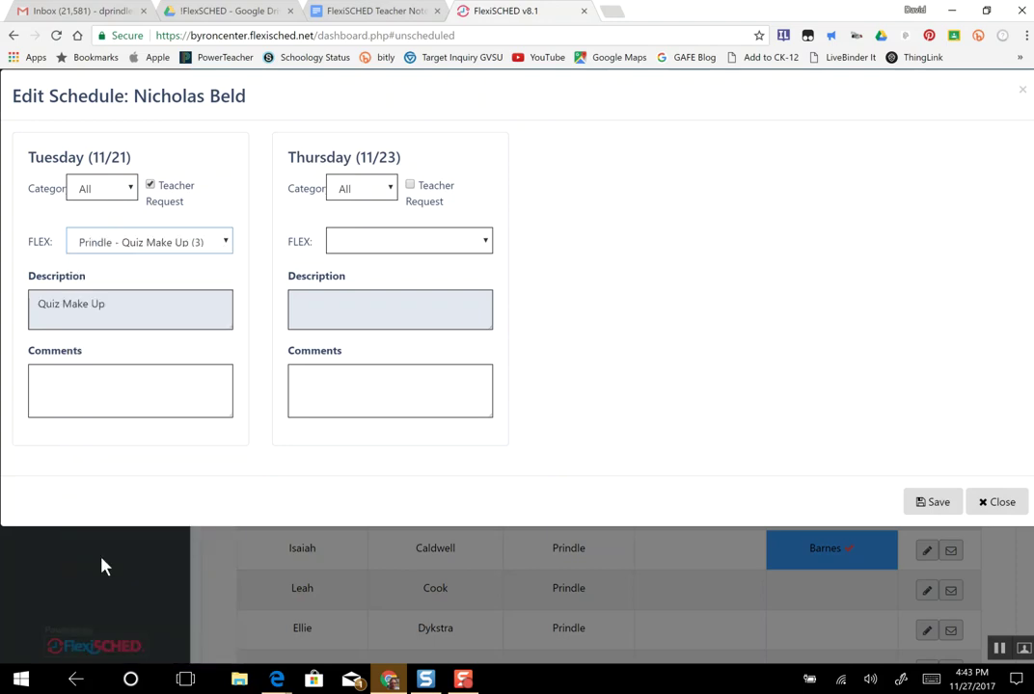
left_click(934, 500)
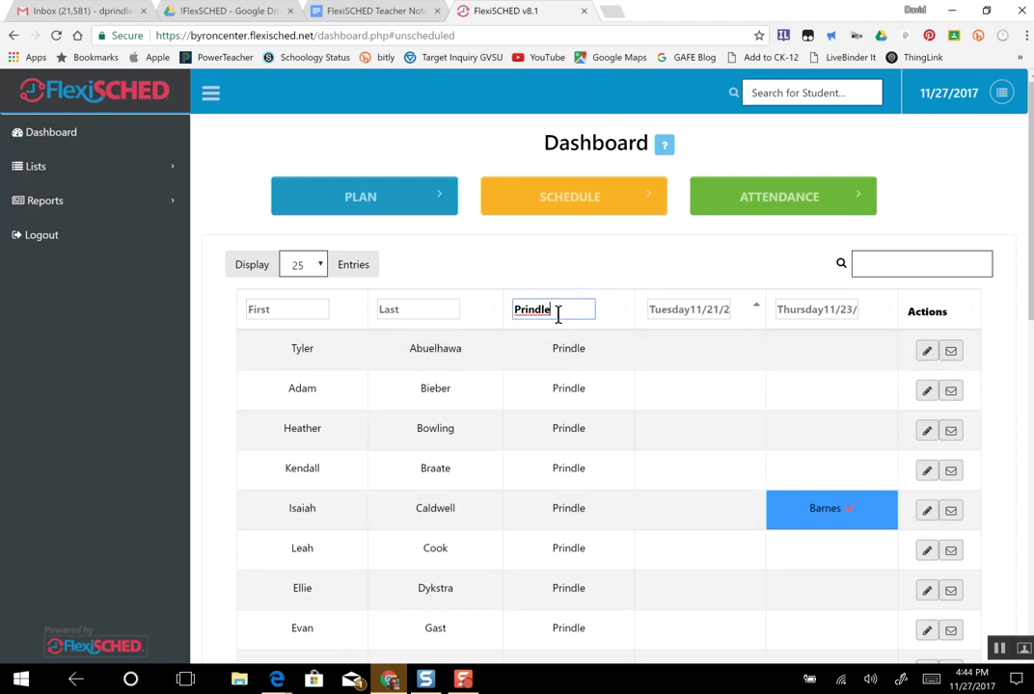
Step: Clear the default flex teacher filter and filter the student list by the wanted student's last name
left_click_drag(557, 311, 515, 315)
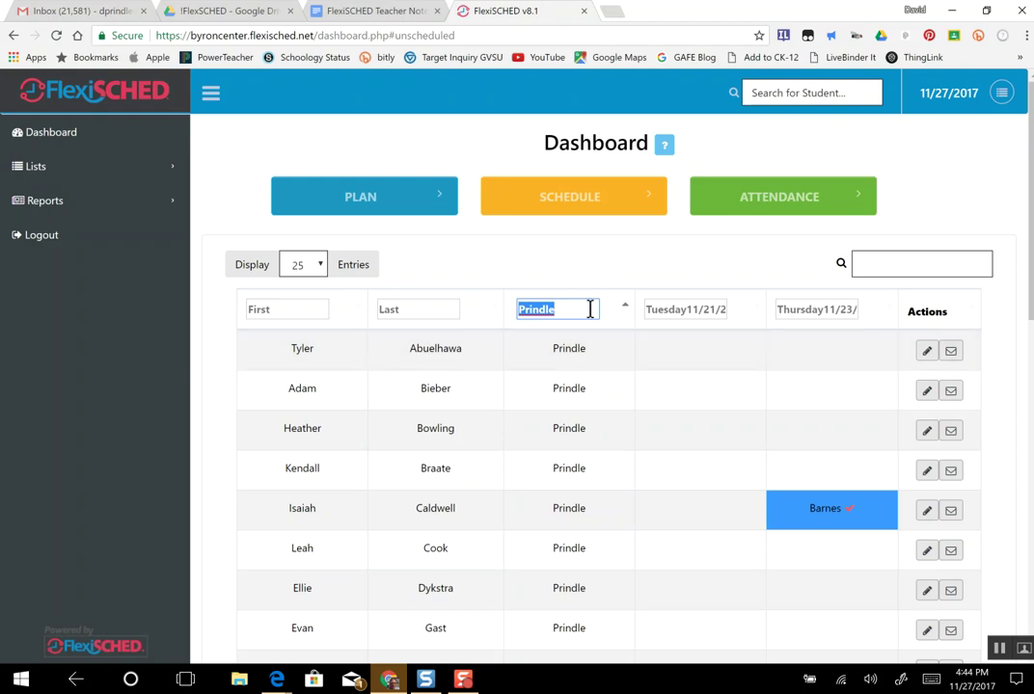
key("BackSpace")
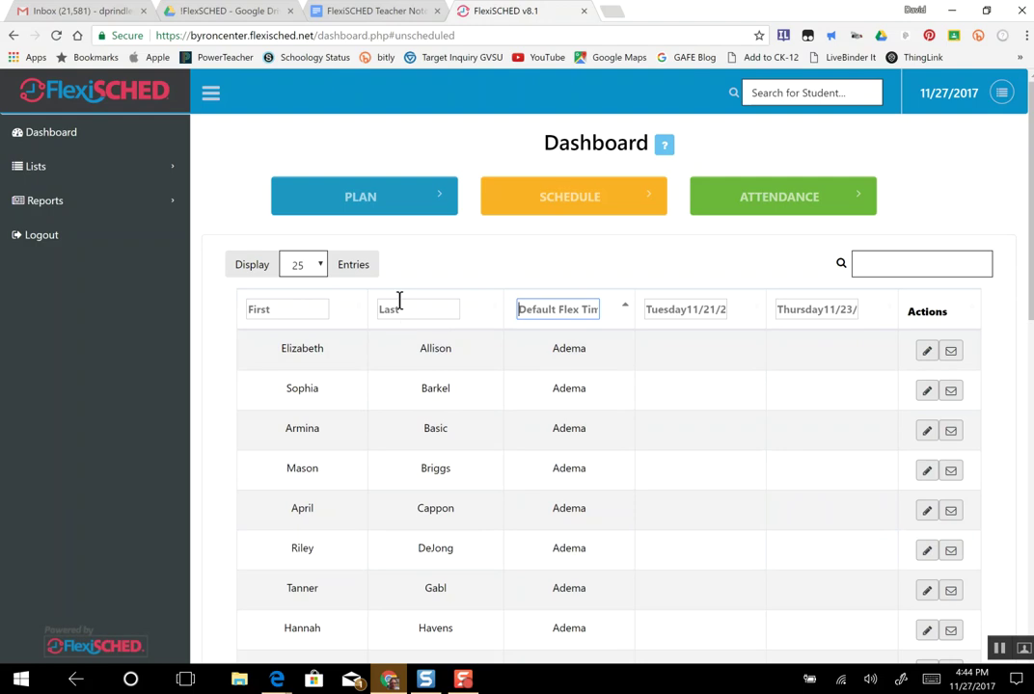
left_click(398, 308)
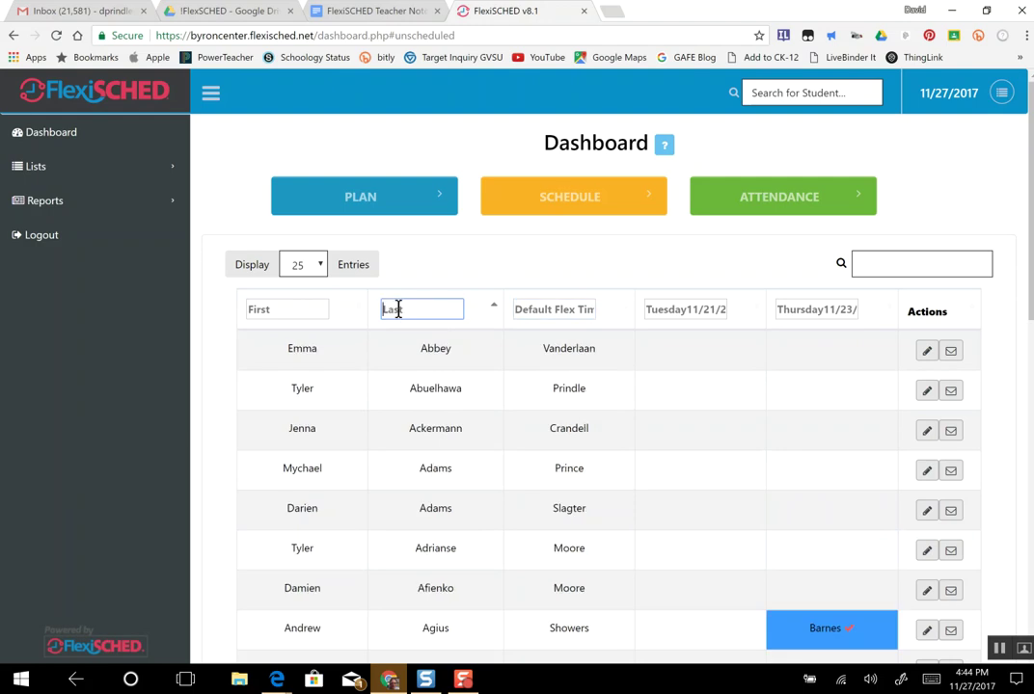
type("Hop")
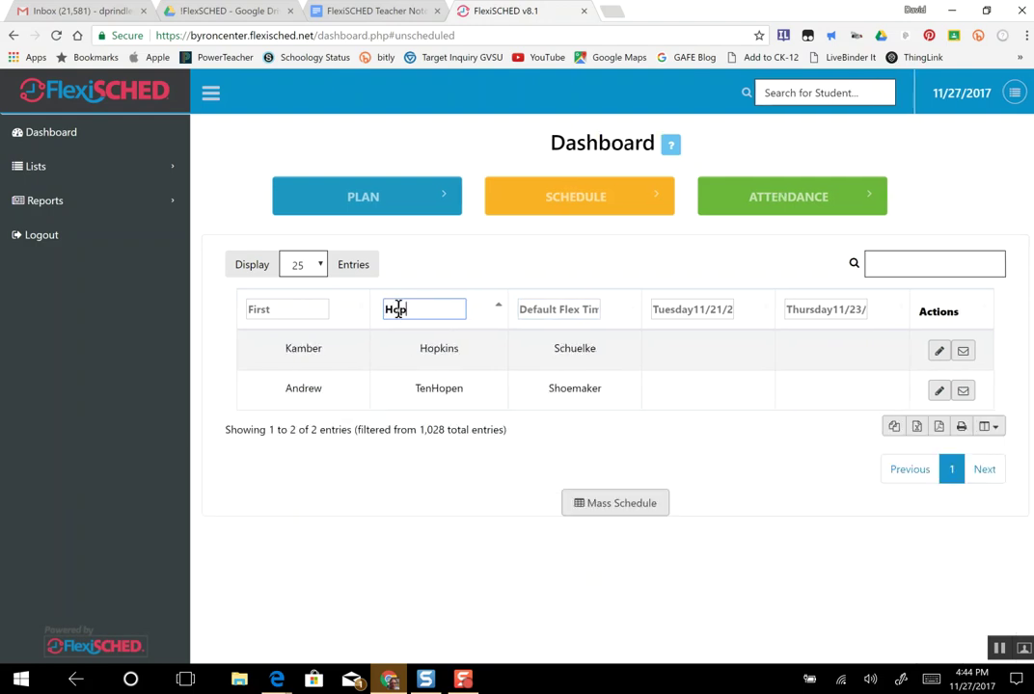
type("kins")
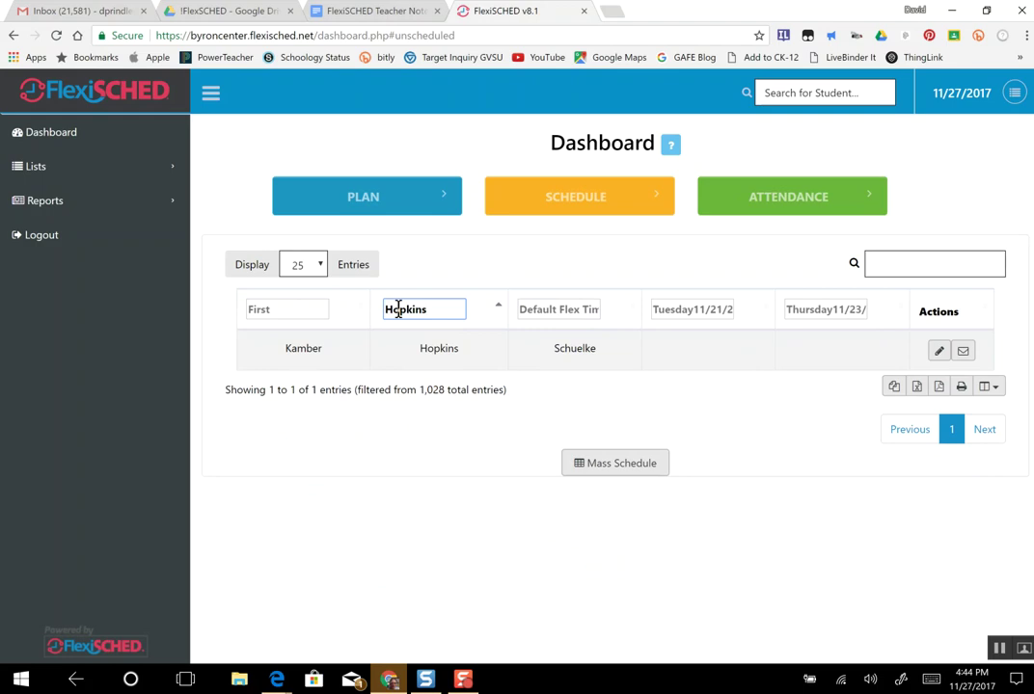
Step: Assign the filtered student to the Quiz Make Up session on Tuesday 11/21 without a teacher request, and save the schedule
left_click(940, 351)
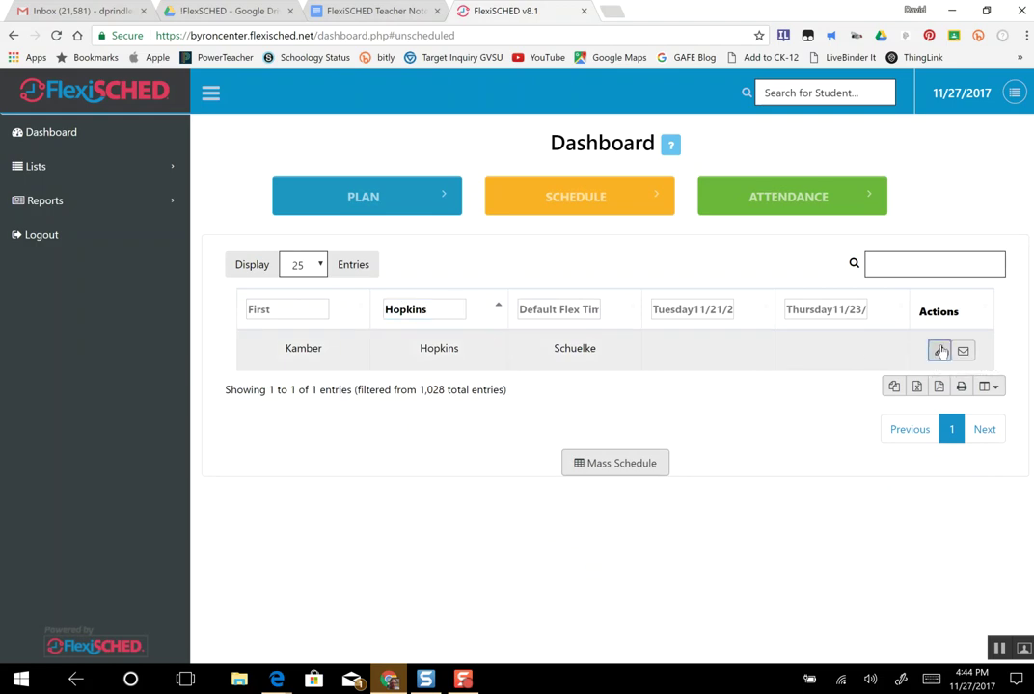
left_click(940, 351)
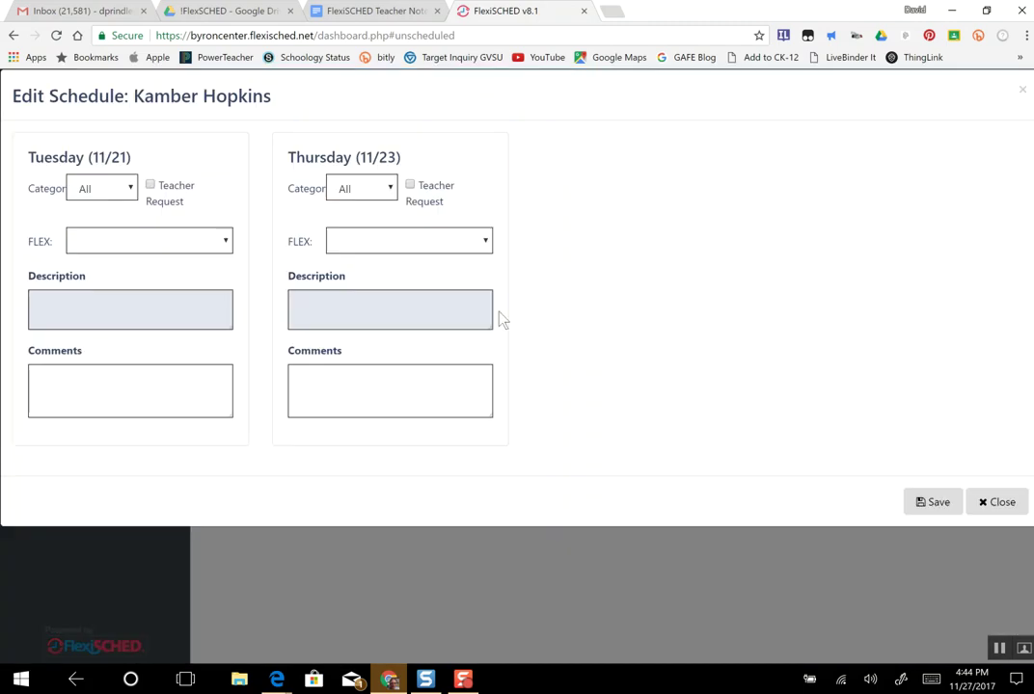
left_click(130, 194)
left_click(130, 194)
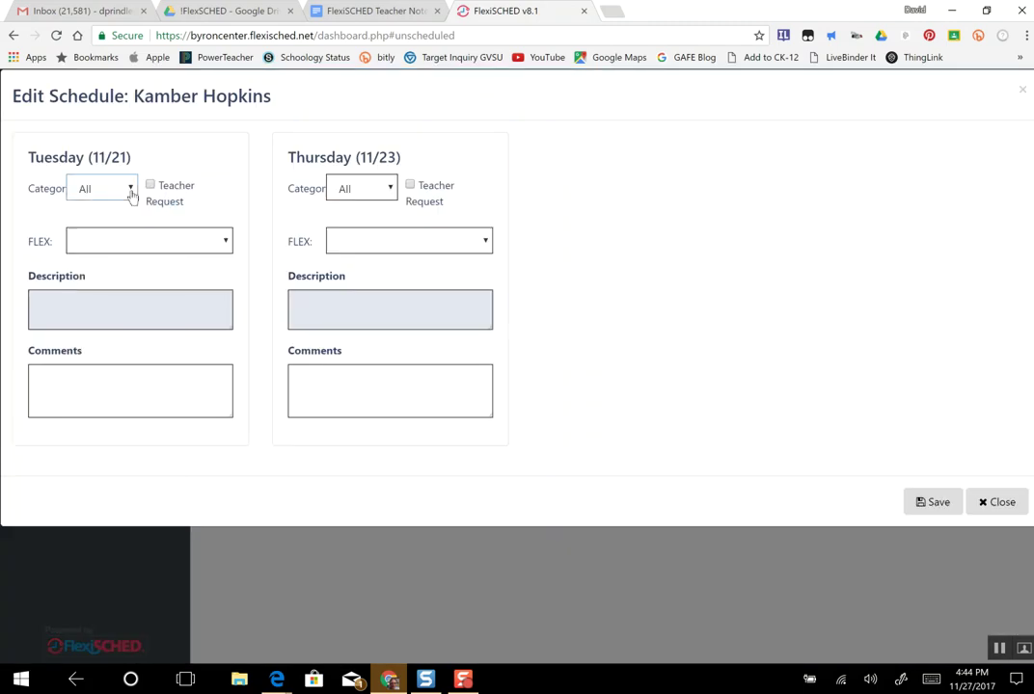
left_click(223, 245)
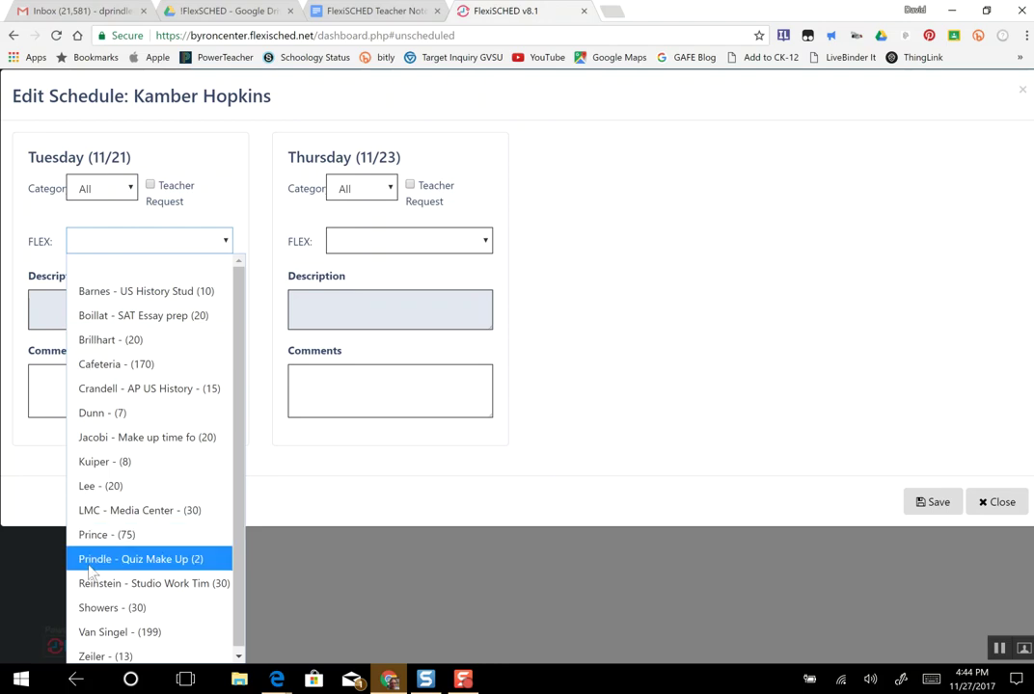
left_click(89, 561)
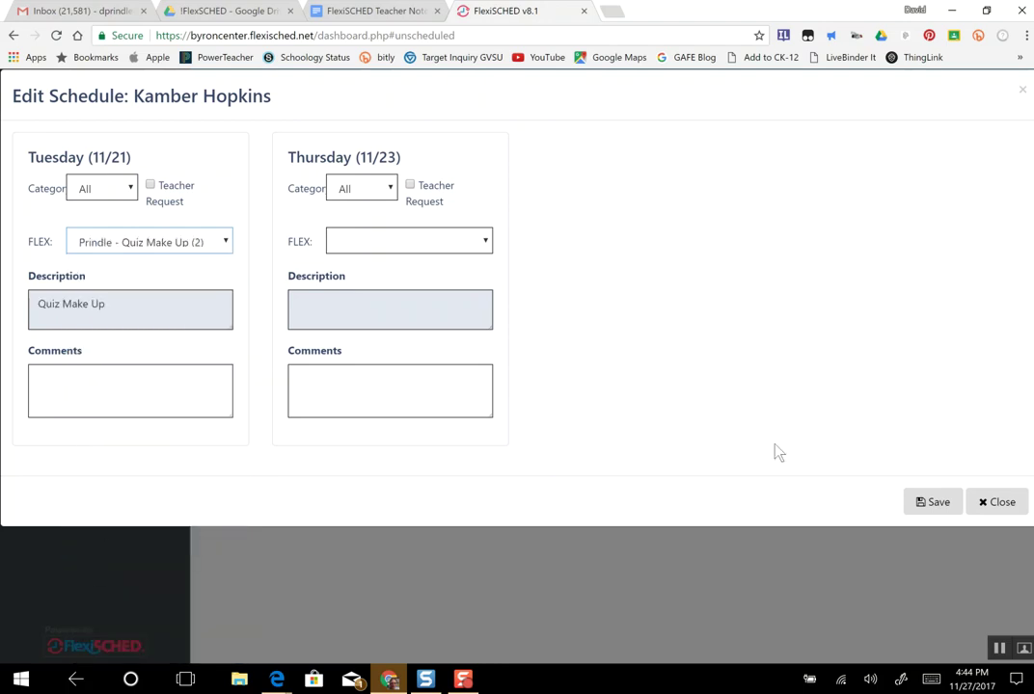
left_click(929, 501)
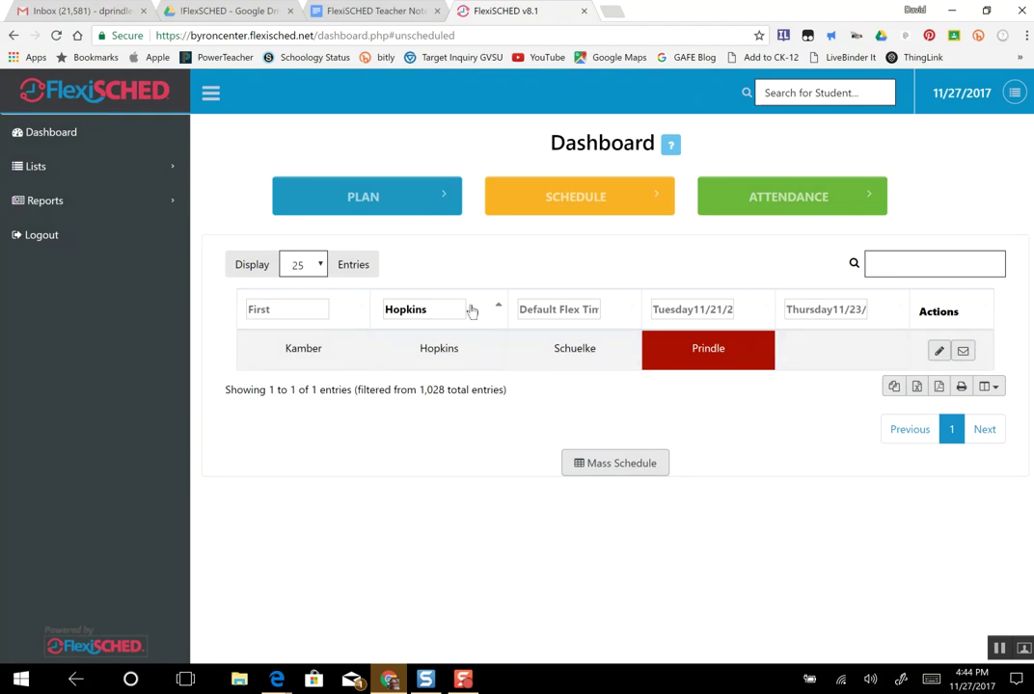
Step: Replace the last name filter with the beginning of another student's last name
left_click_drag(437, 305, 353, 309)
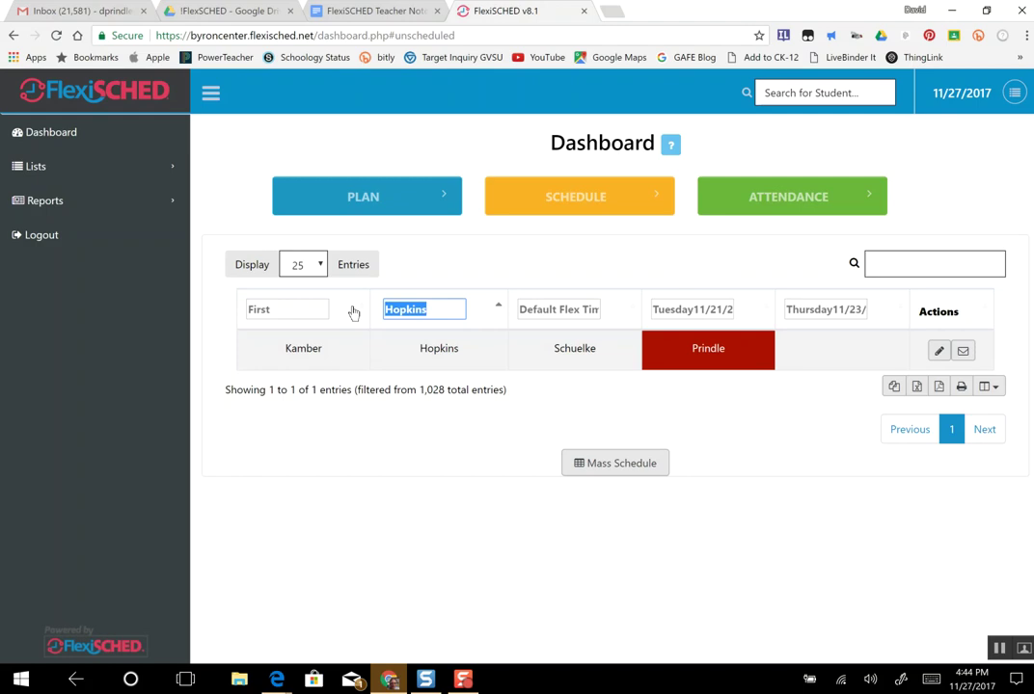
type("W")
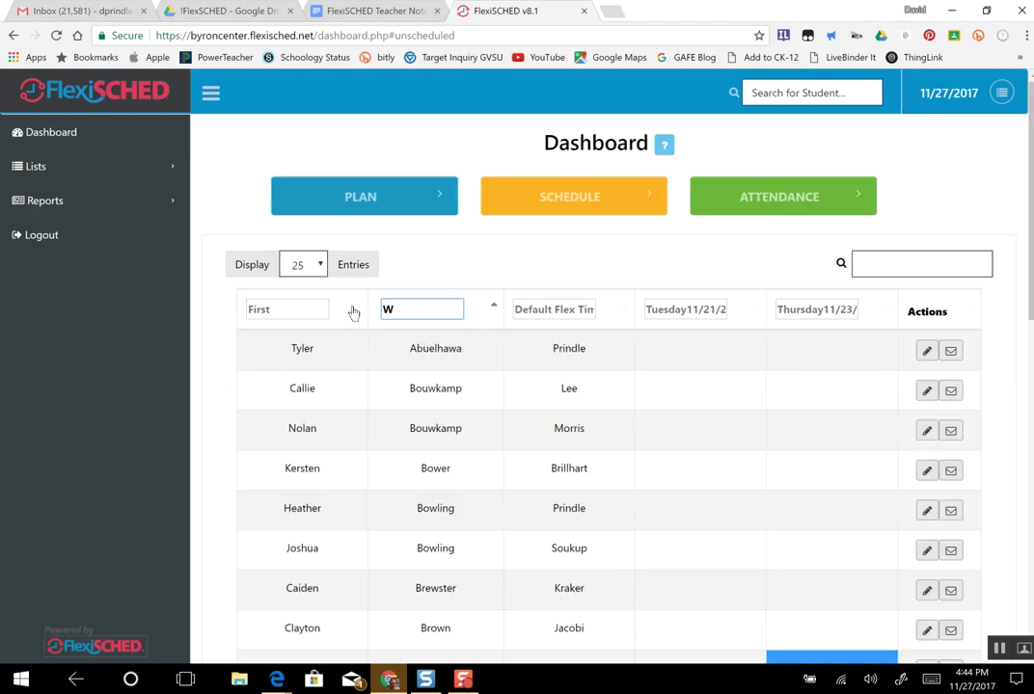
type("e")
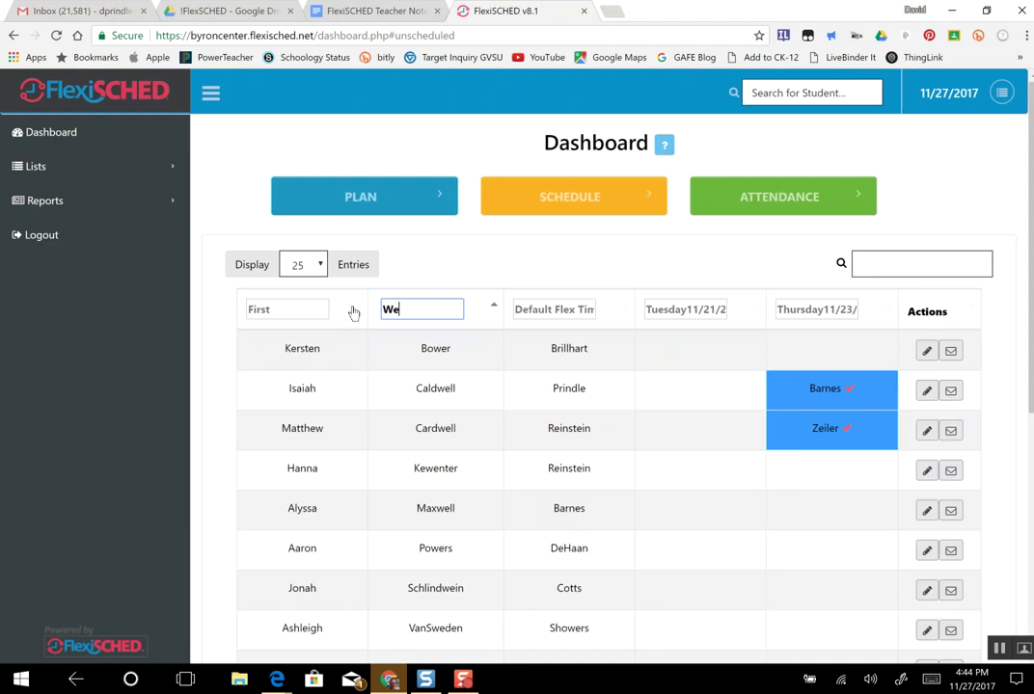
type("ir")
key("BackSpace")
key("BackSpace")
type("ier")
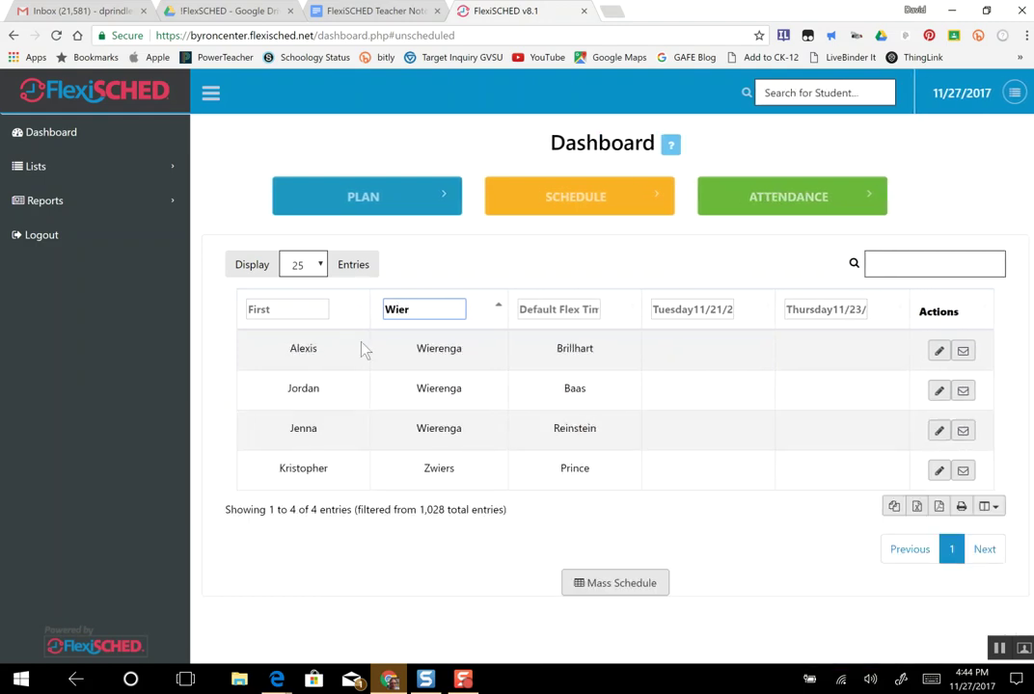
Step: Schedule the second student in the filtered list into the Quiz Make Up session on Tuesday 11/21 without a teacher request, and save
left_click(937, 392)
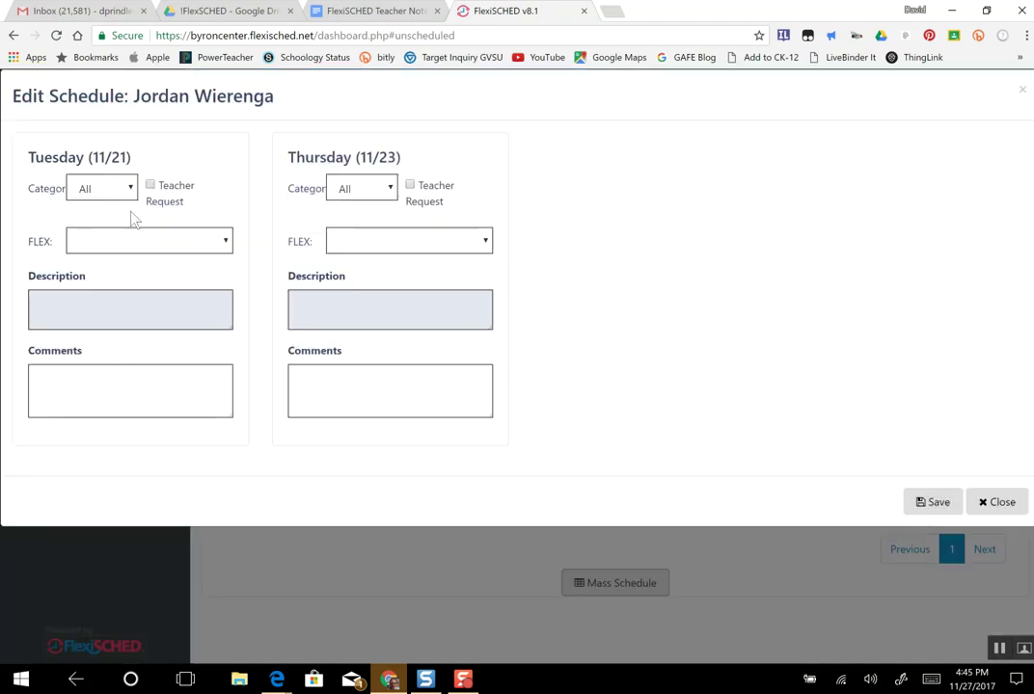
left_click(152, 185)
left_click(127, 197)
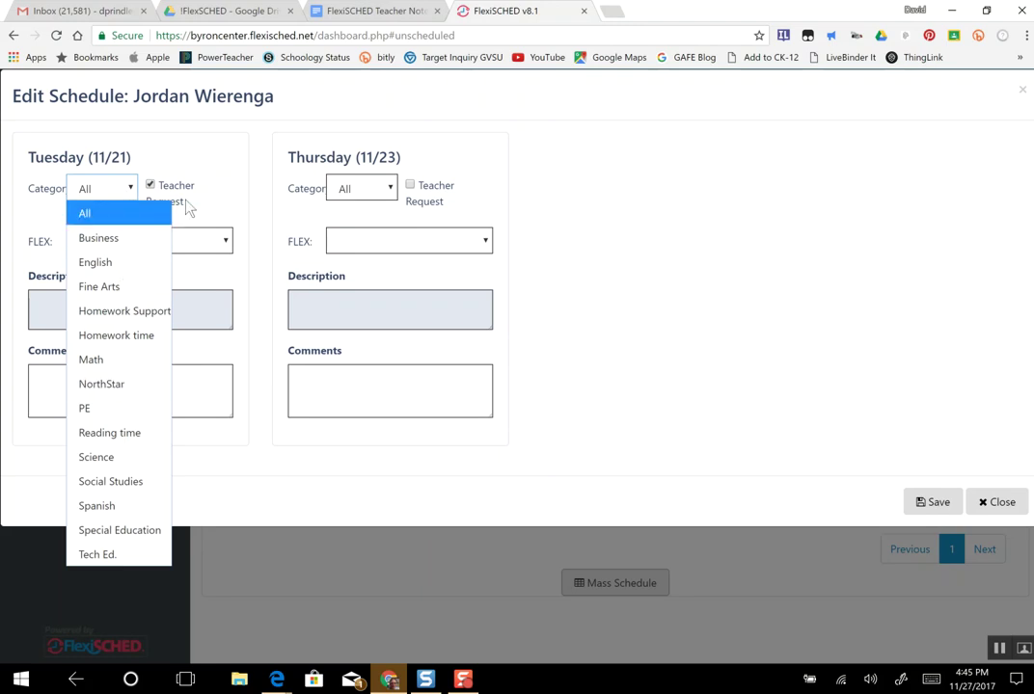
left_click(154, 207)
left_click(174, 189)
left_click(225, 242)
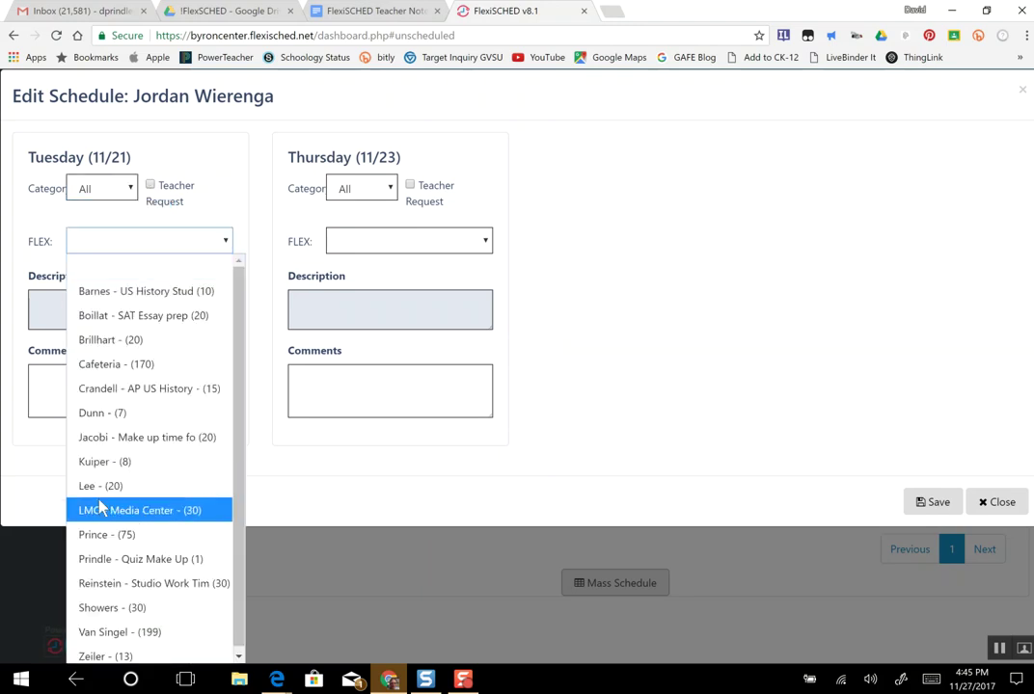
left_click(102, 561)
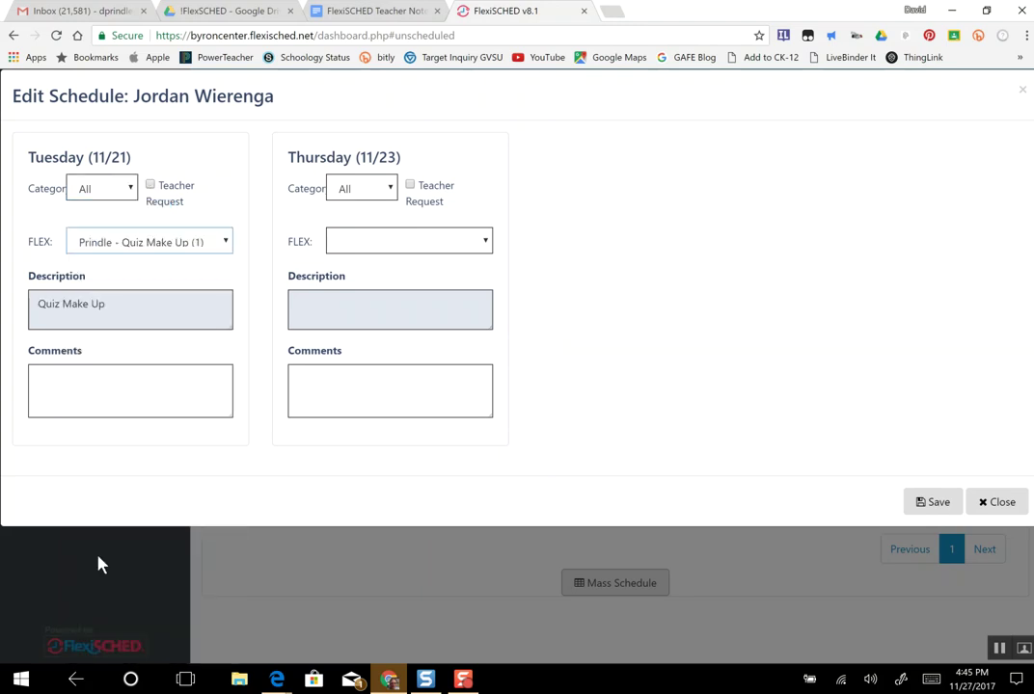
left_click(928, 503)
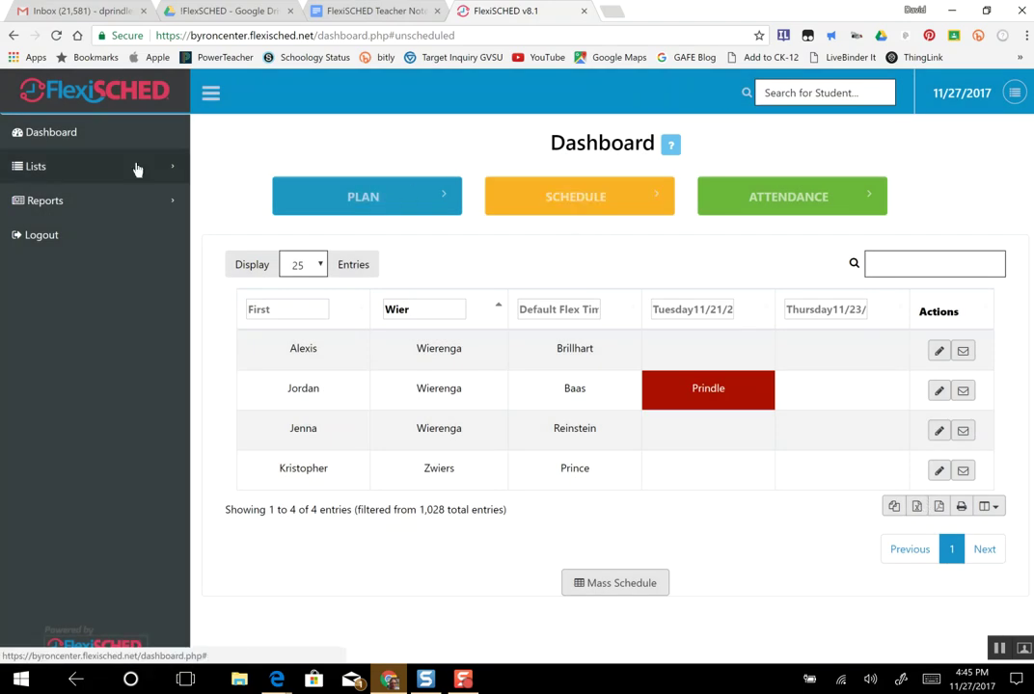
Step: Return to the dashboard overview and display the Flex Time attendance roster for Tuesday 11/21/2017
left_click(59, 141)
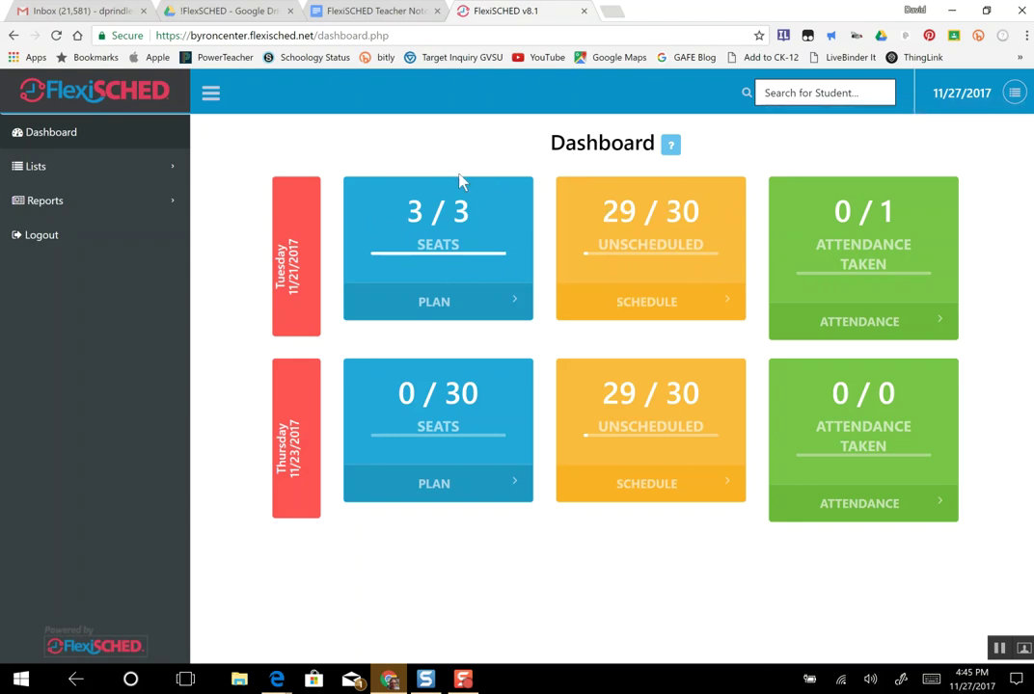
left_click(443, 241)
left_click(859, 322)
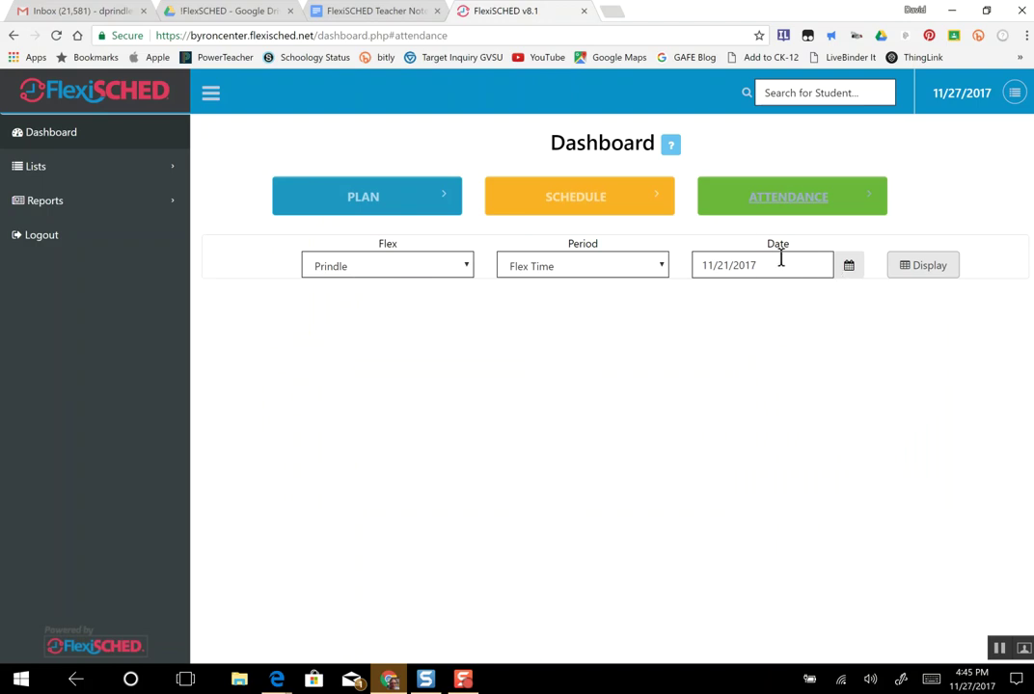
left_click(907, 269)
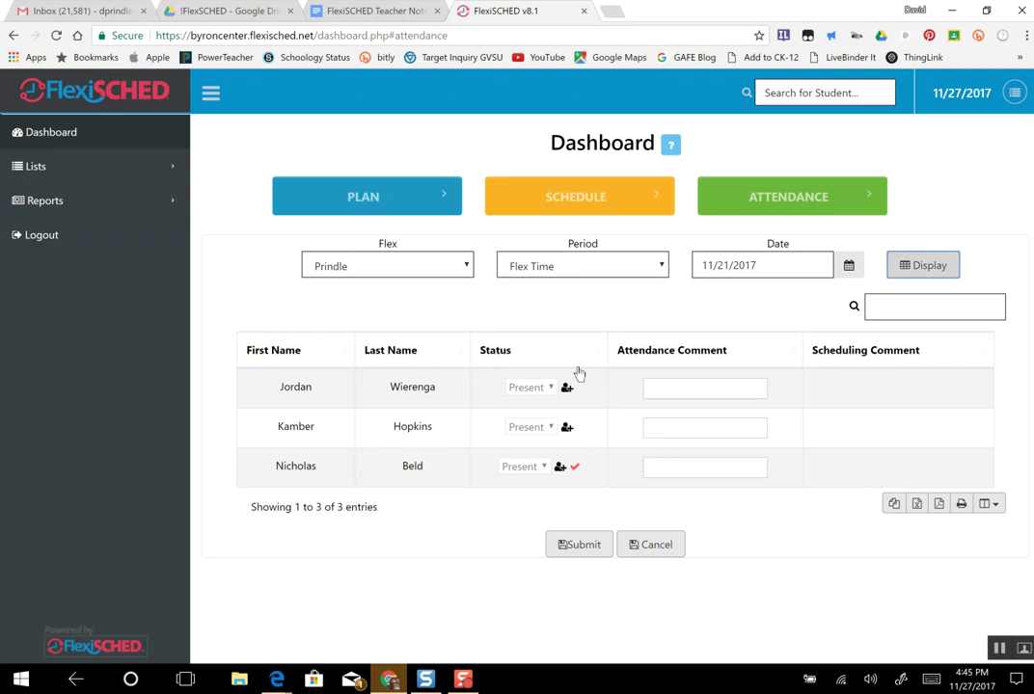
Step: Set the second listed student's attendance status to Absent and start submitting the attendance, but cancel the save
left_click(549, 429)
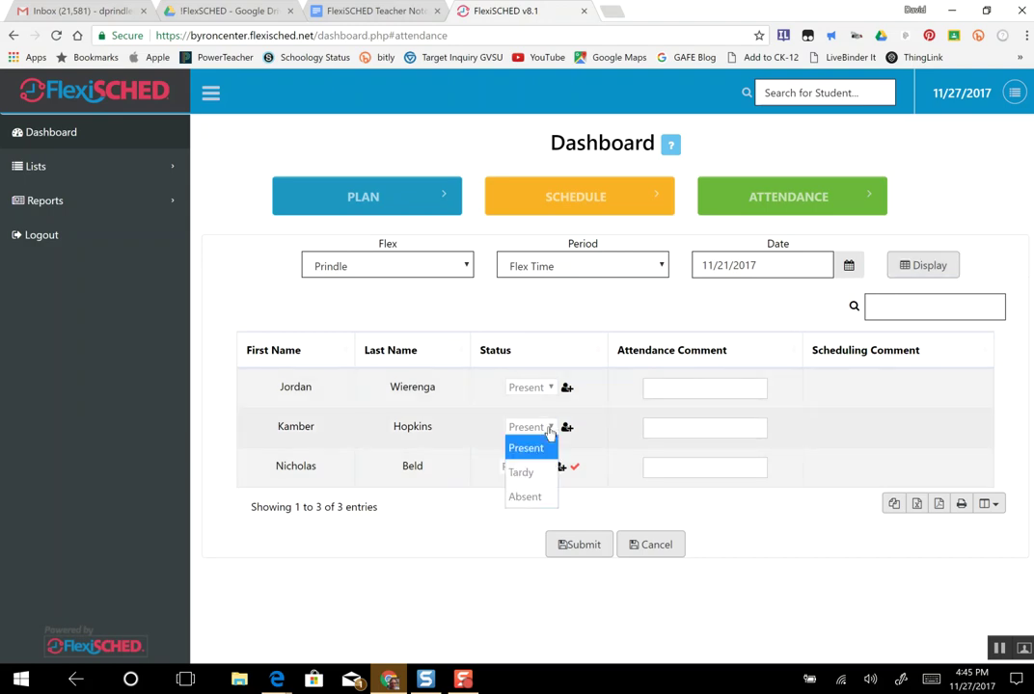
left_click(526, 498)
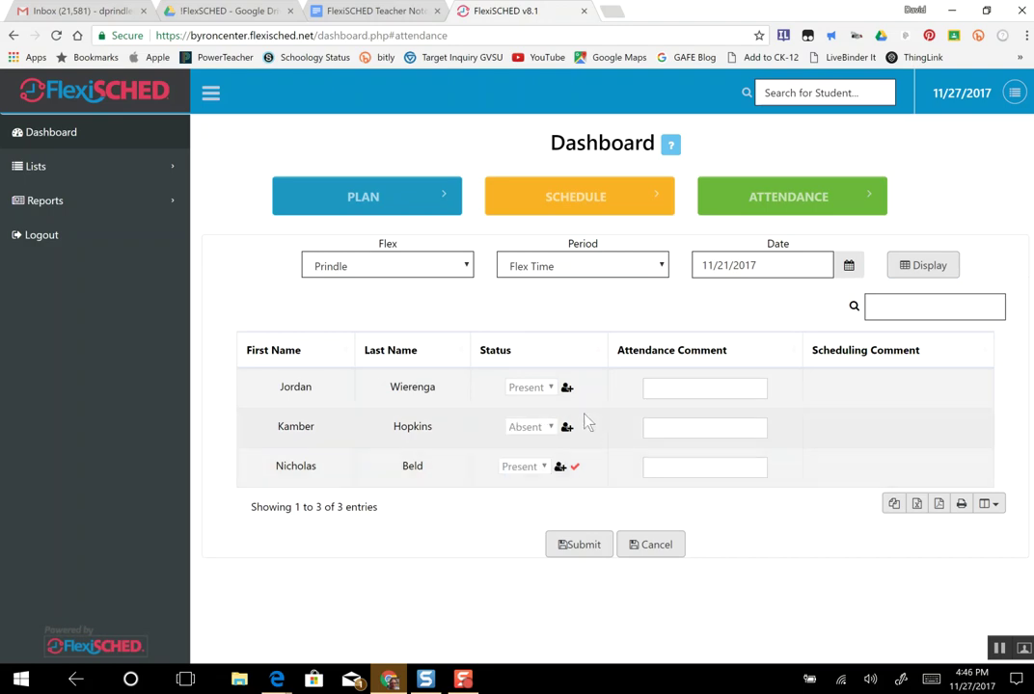
left_click(575, 548)
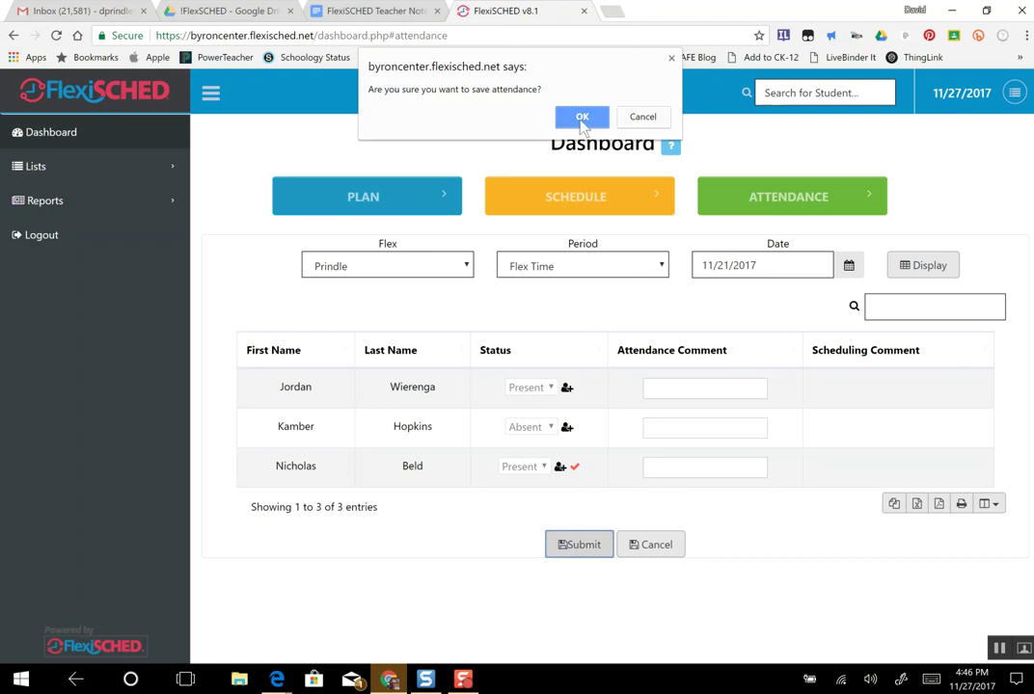
left_click(650, 118)
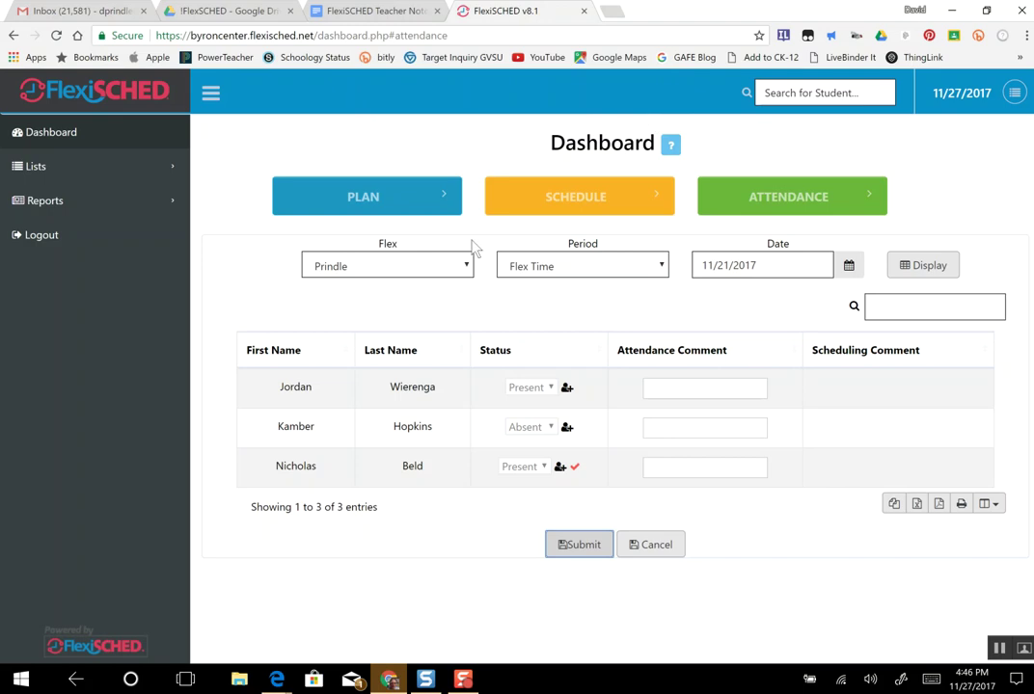
Step: Return to the dashboard overview and log out of FlexiSCHED
left_click(60, 133)
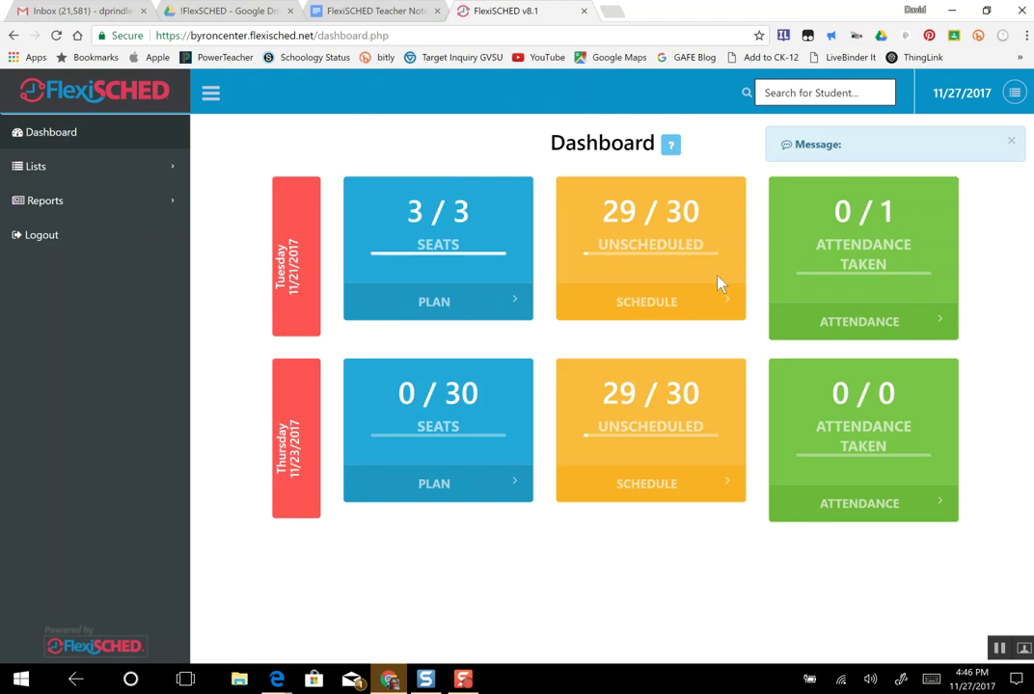
left_click(51, 238)
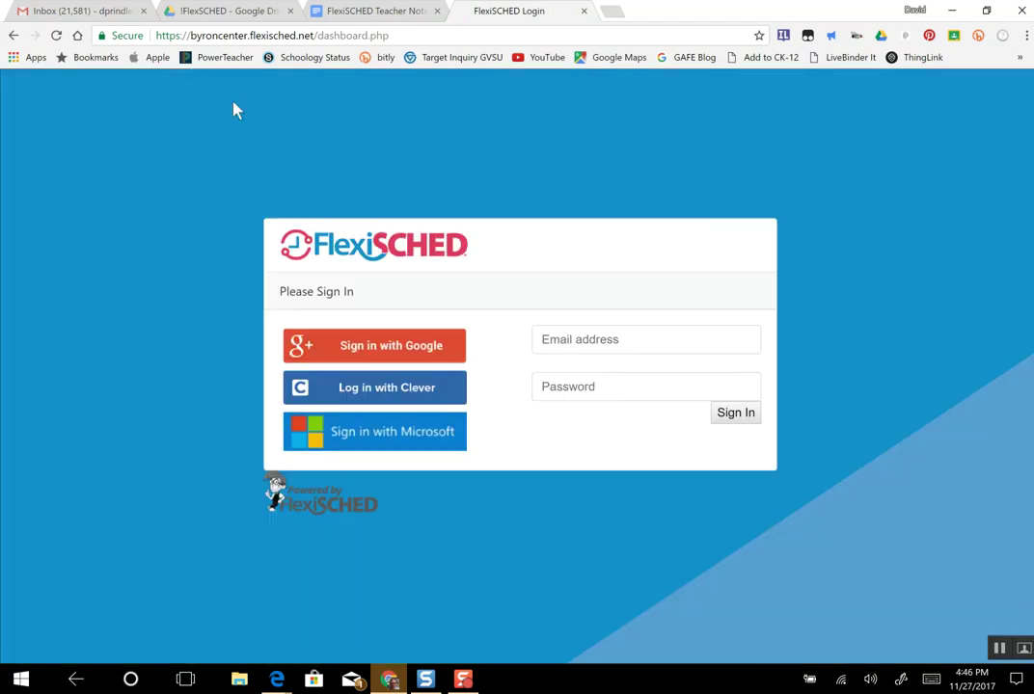
Step: Switch to the FlexiSCHED Teacher Notes document in Google Docs and review its directions through to the Logout section
left_click(371, 12)
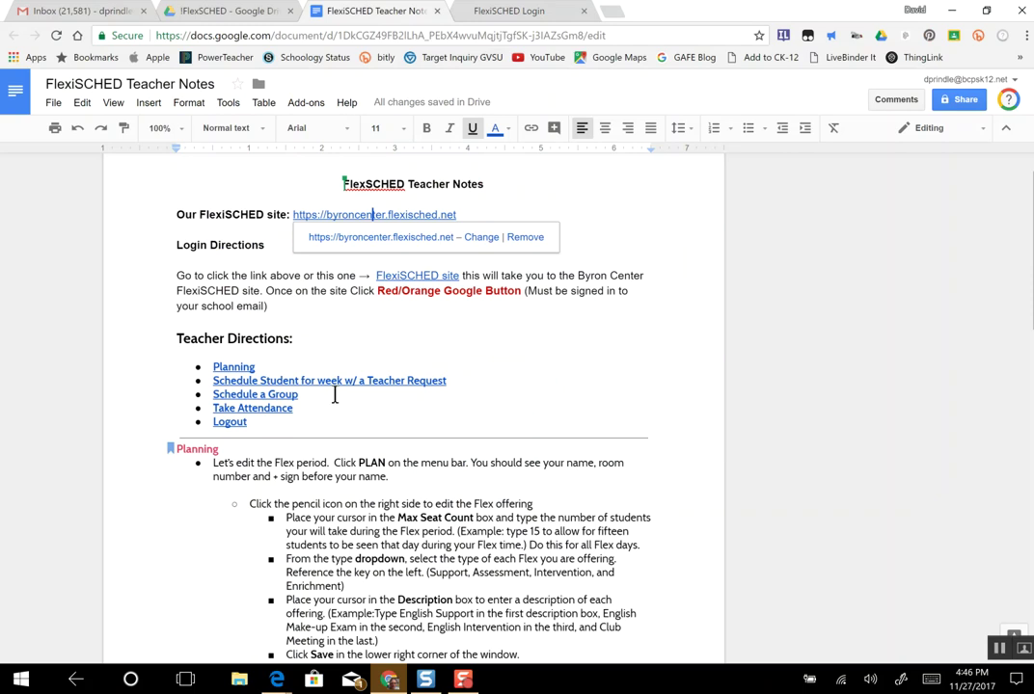
scroll(335, 394, "down", 4)
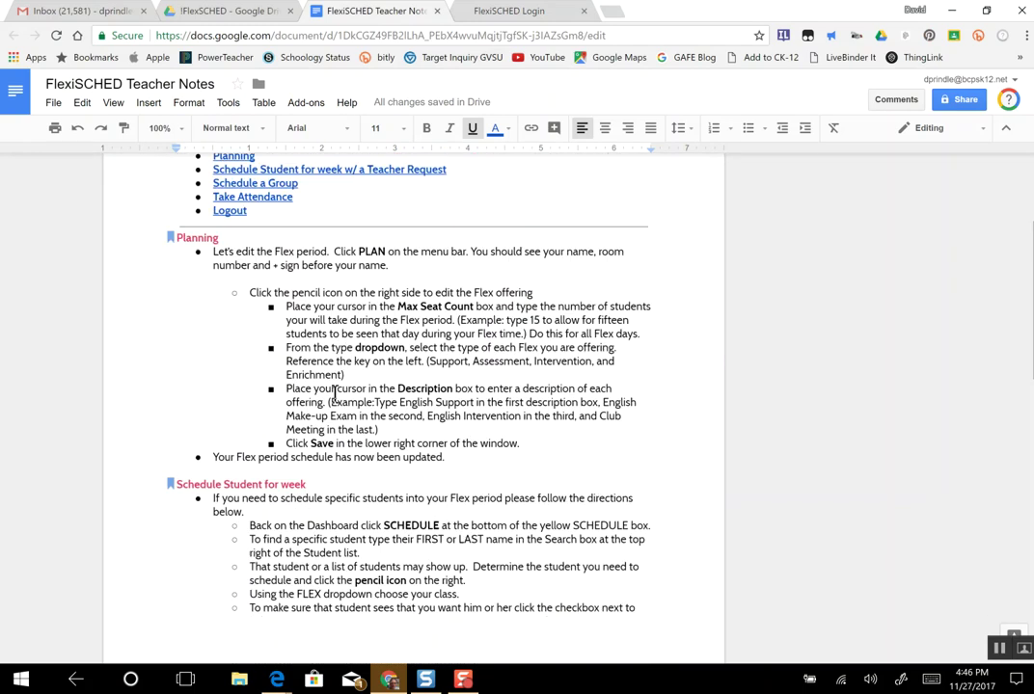
scroll(335, 394, "down", 4)
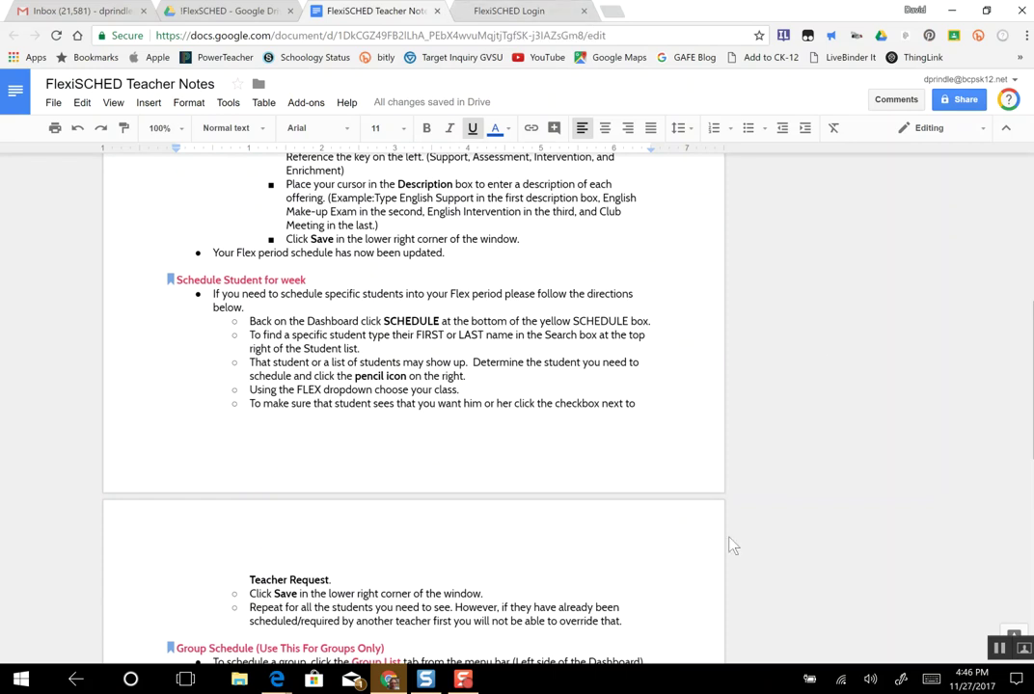
scroll(470, 439, "up", 3)
scroll(470, 439, "down", 15)
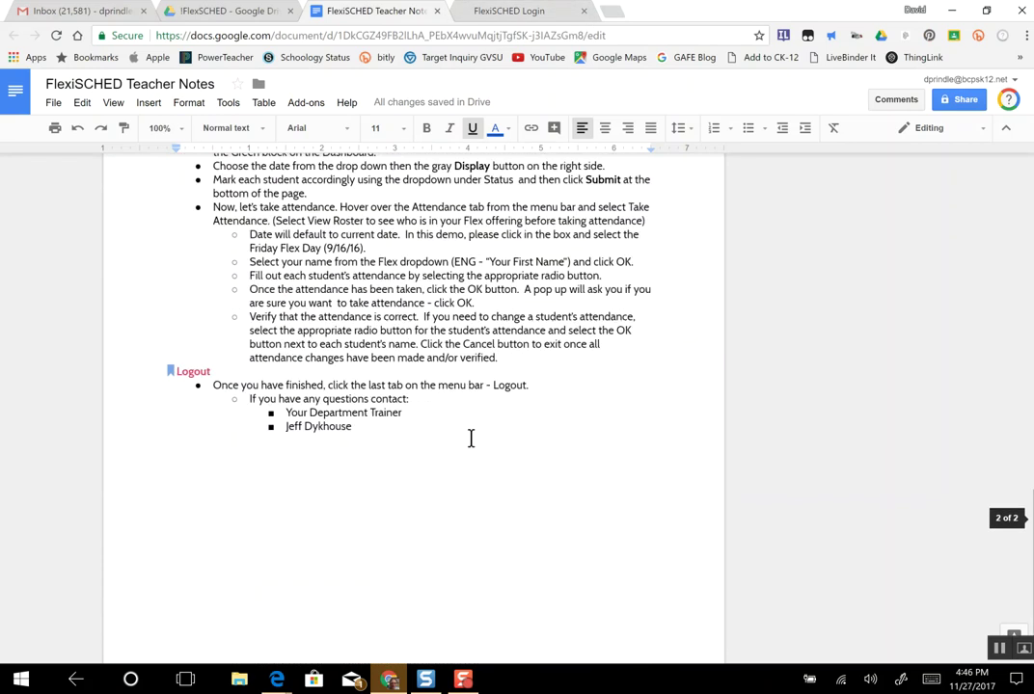
scroll(470, 438, "down", 1)
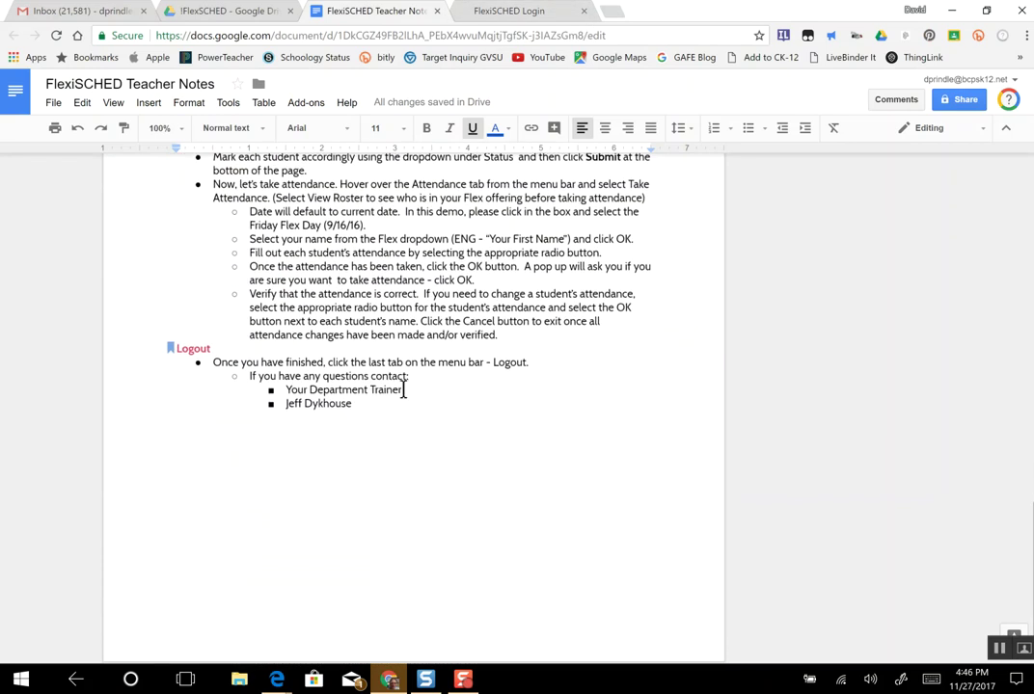